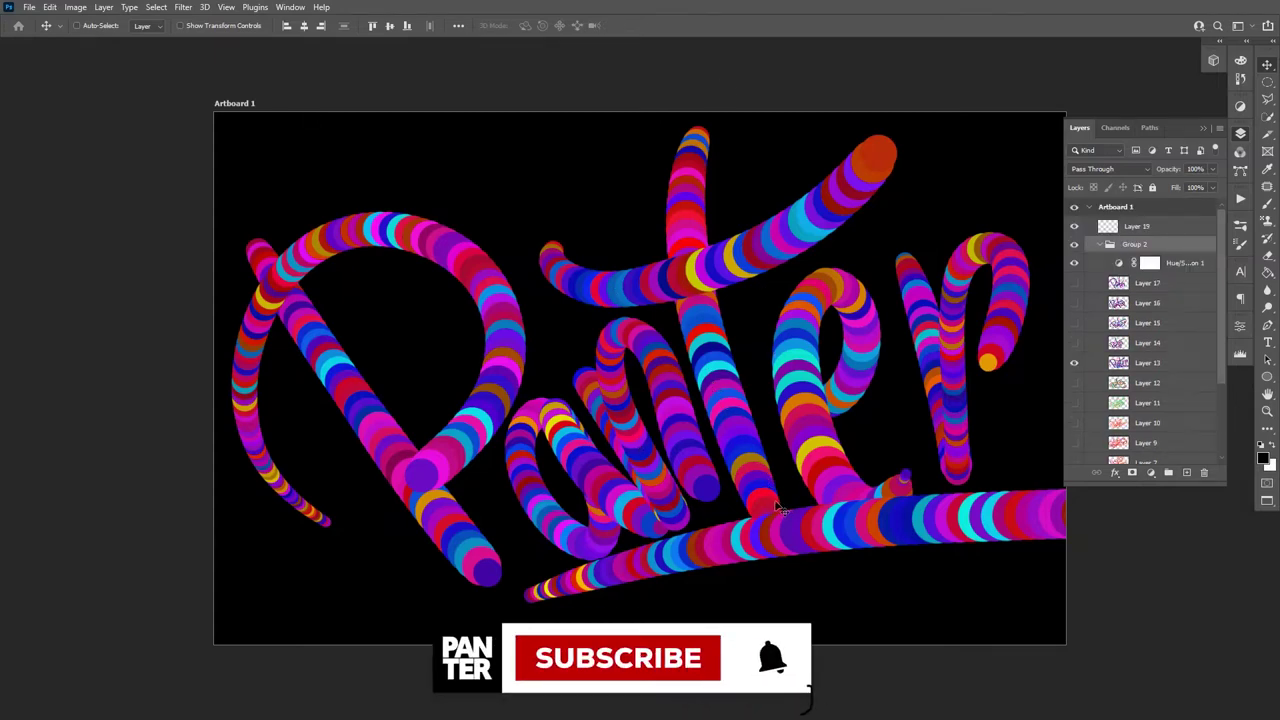
Step: Collapse Group 2 in the Layers panel and select Layer 19
click(1101, 245)
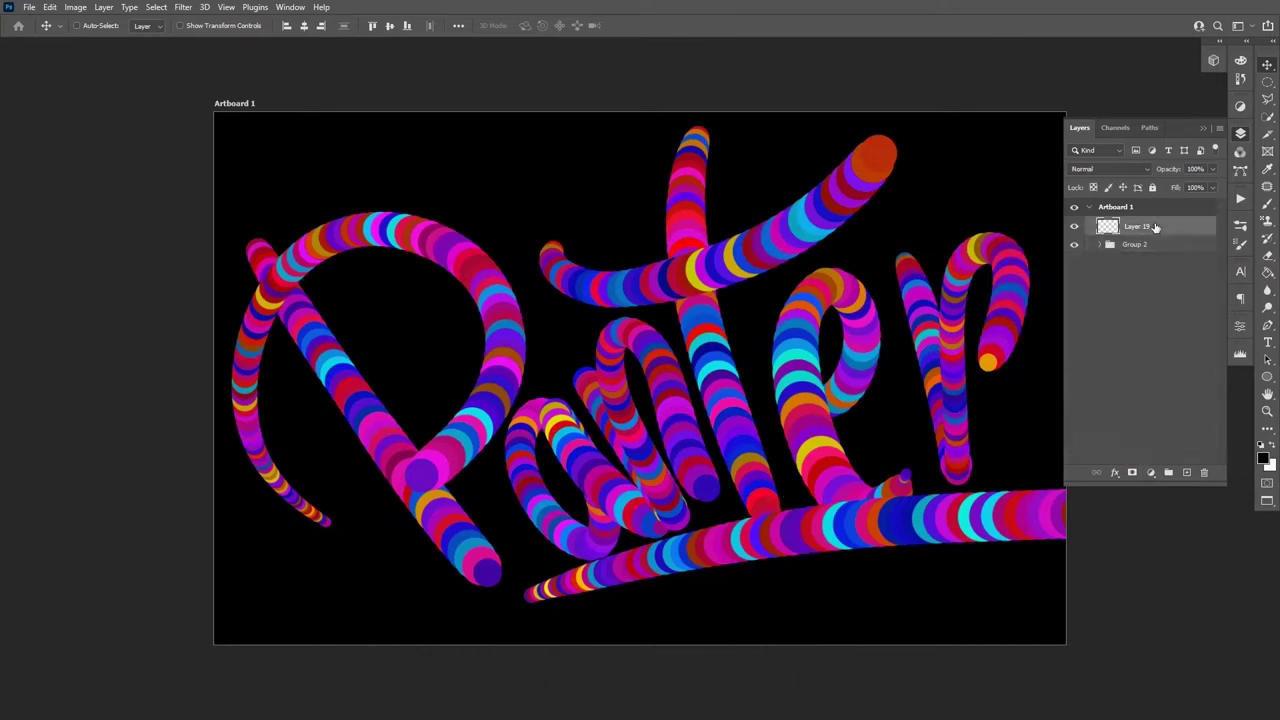
click(1154, 227)
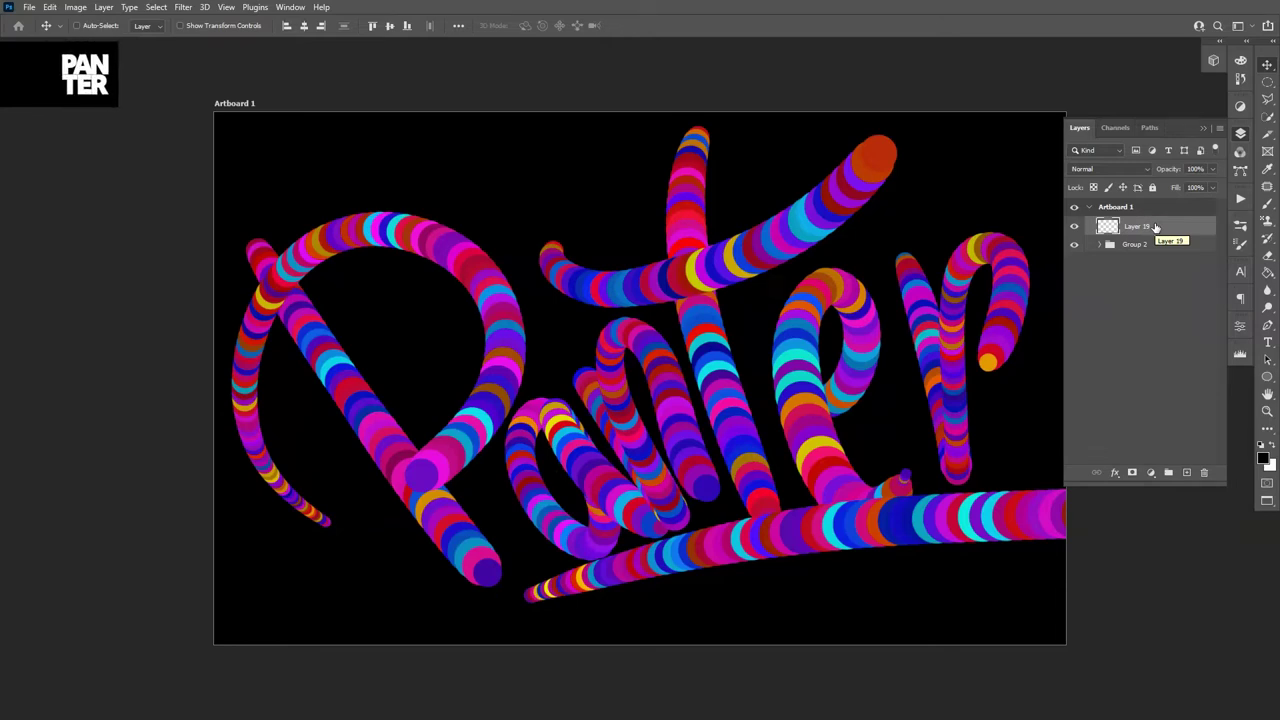
Step: Hide Group 2 and fill Layer 19's artboard with black using the Paint Bucket
click(1074, 245)
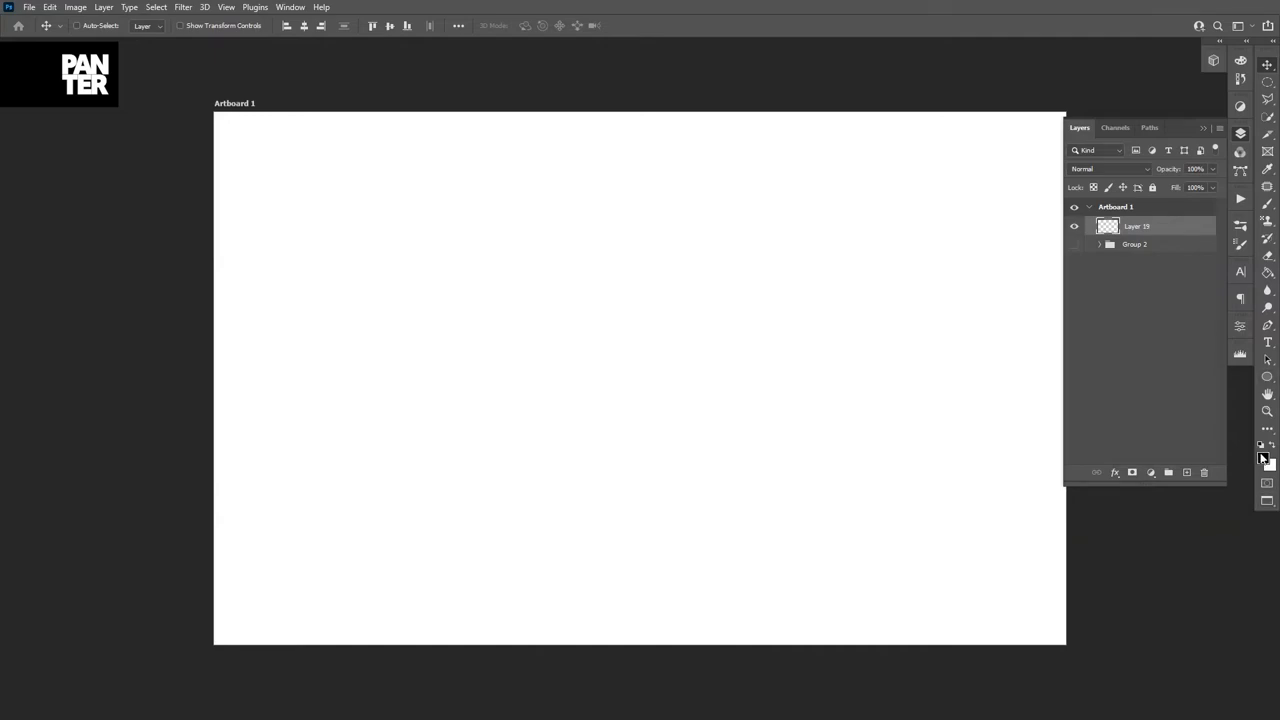
click(1267, 273)
right_click(1267, 273)
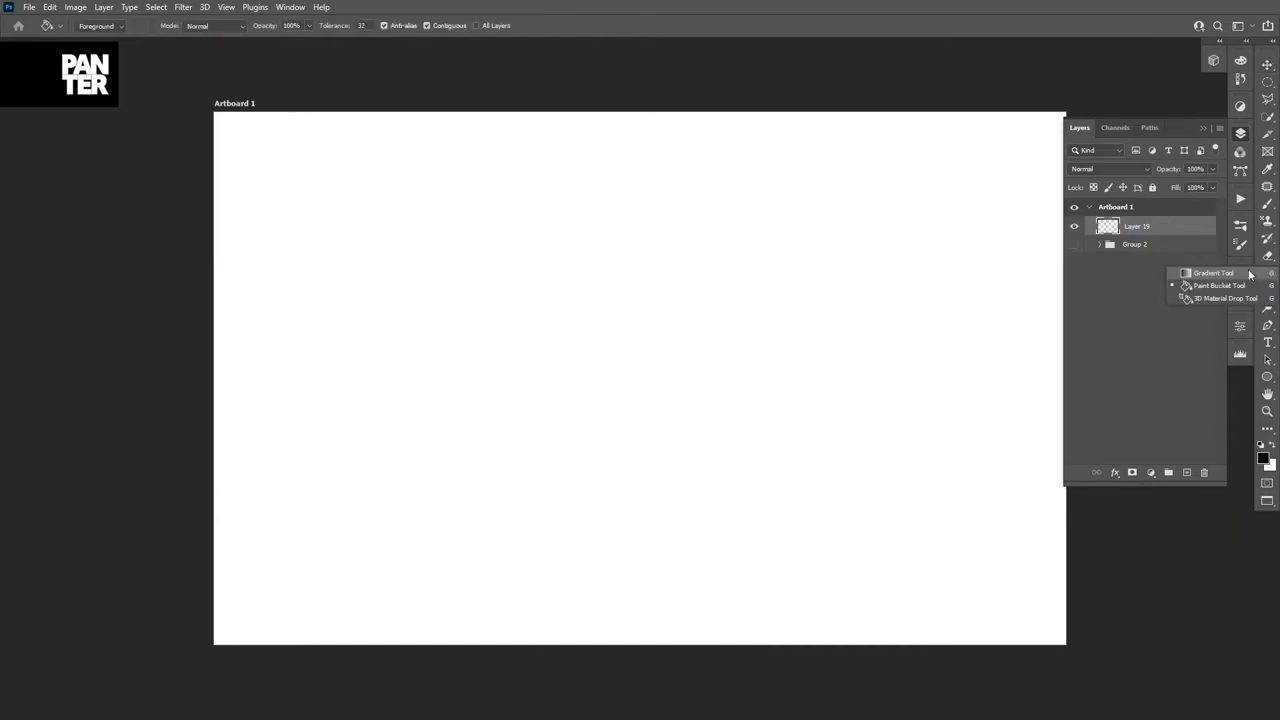
click(1222, 287)
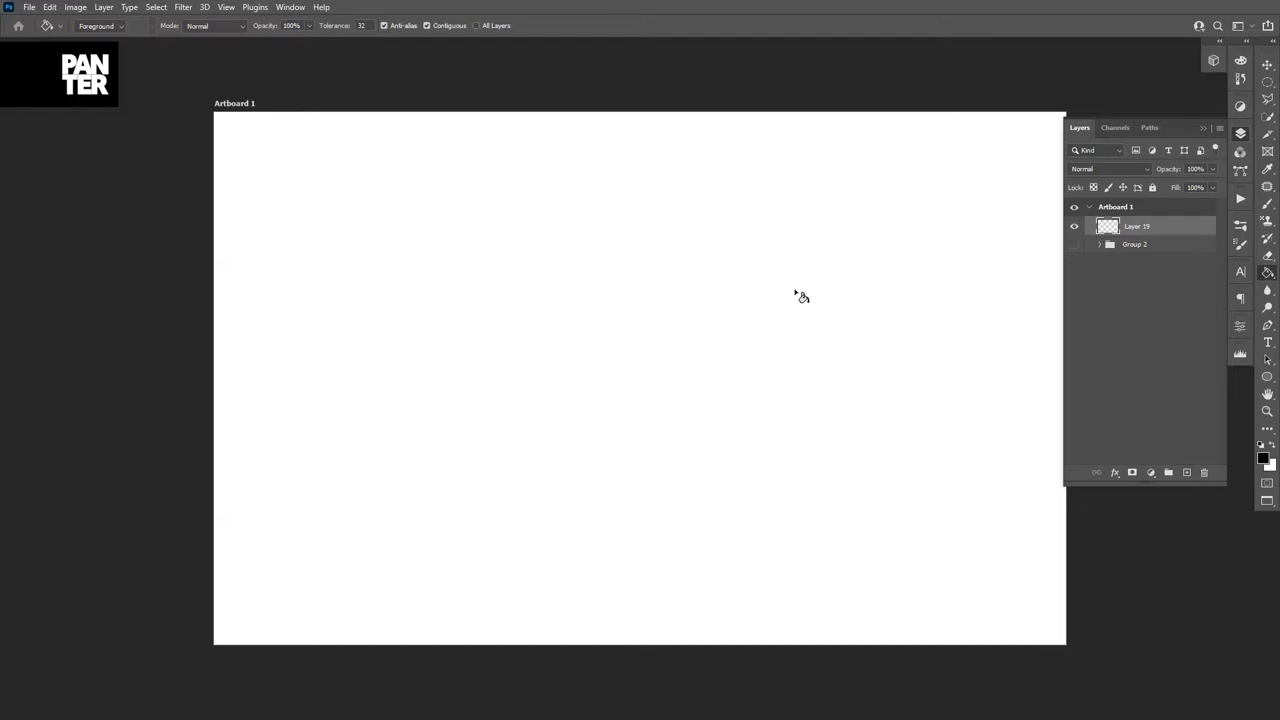
click(800, 296)
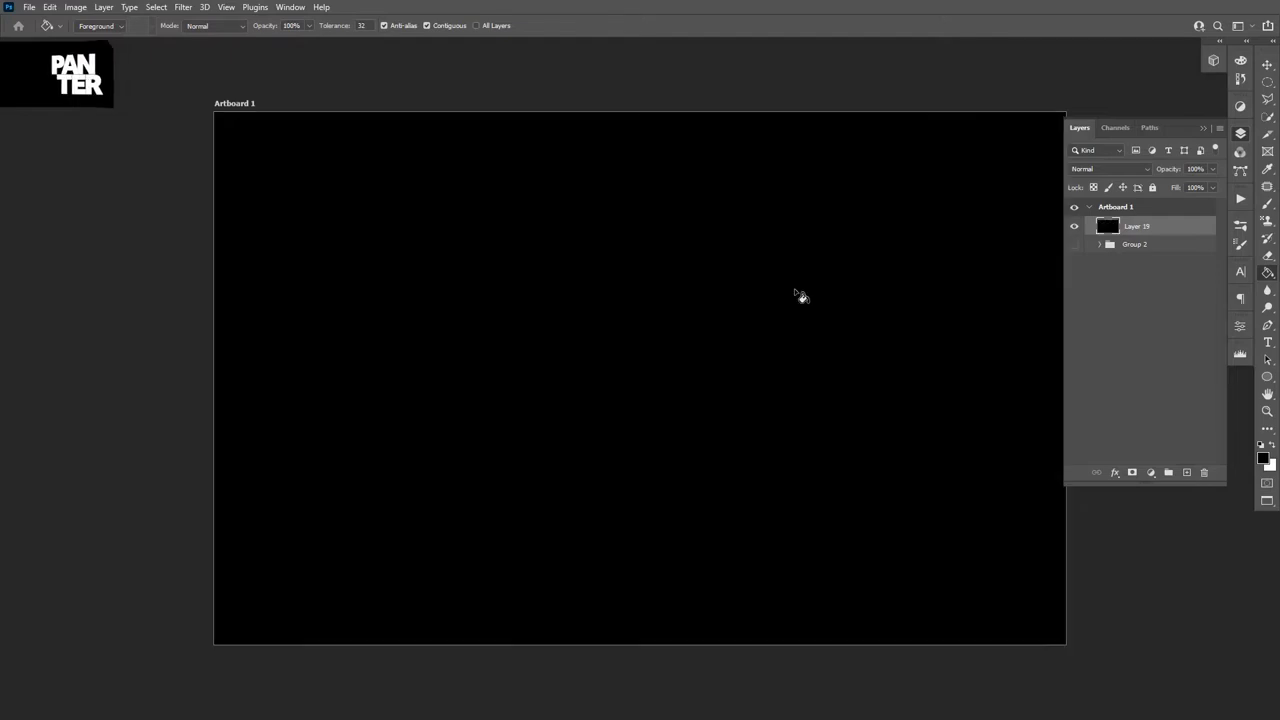
key(v)
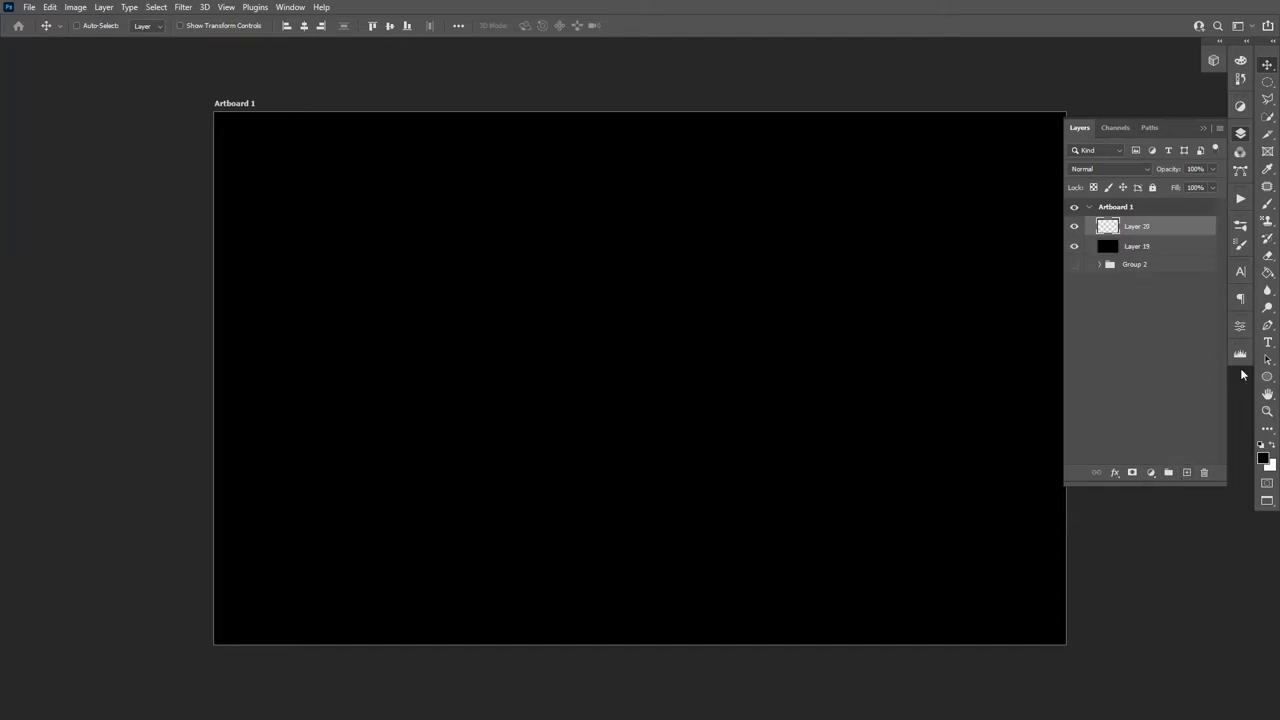
Step: Set the foreground colour to yellow #ffe117
click(1265, 461)
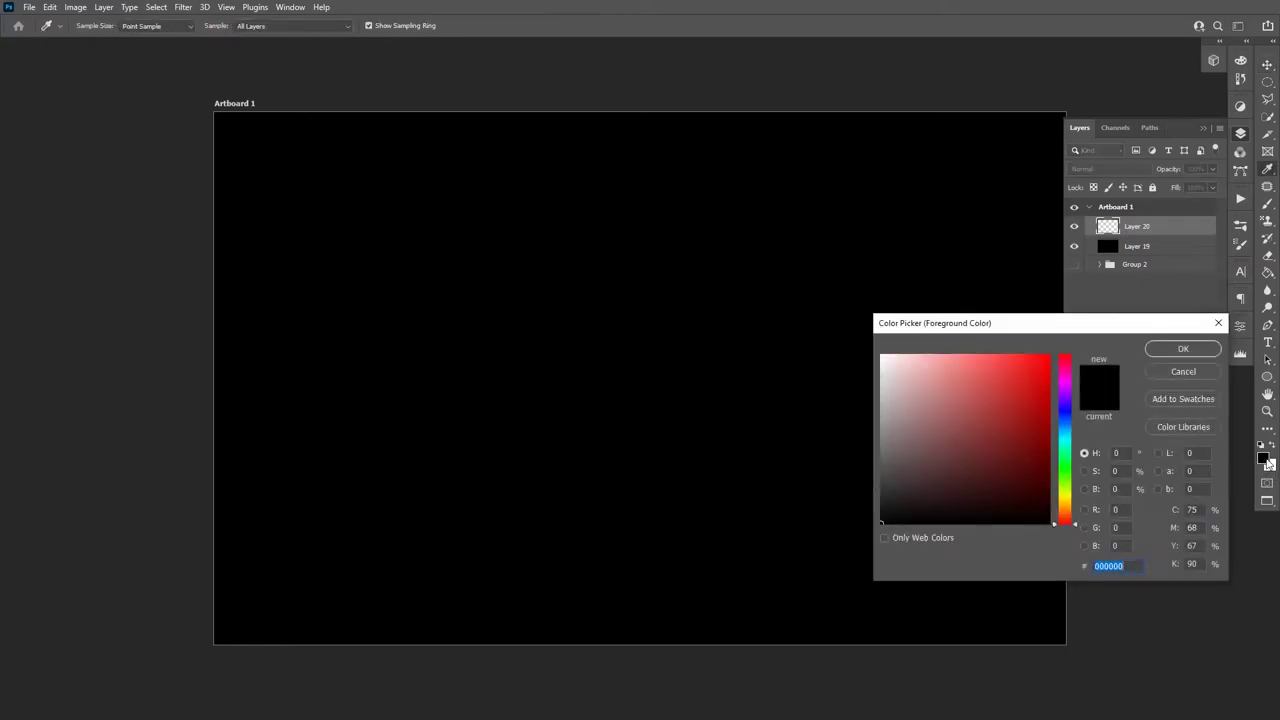
click(1066, 499)
drag(1044, 411, 1034, 355)
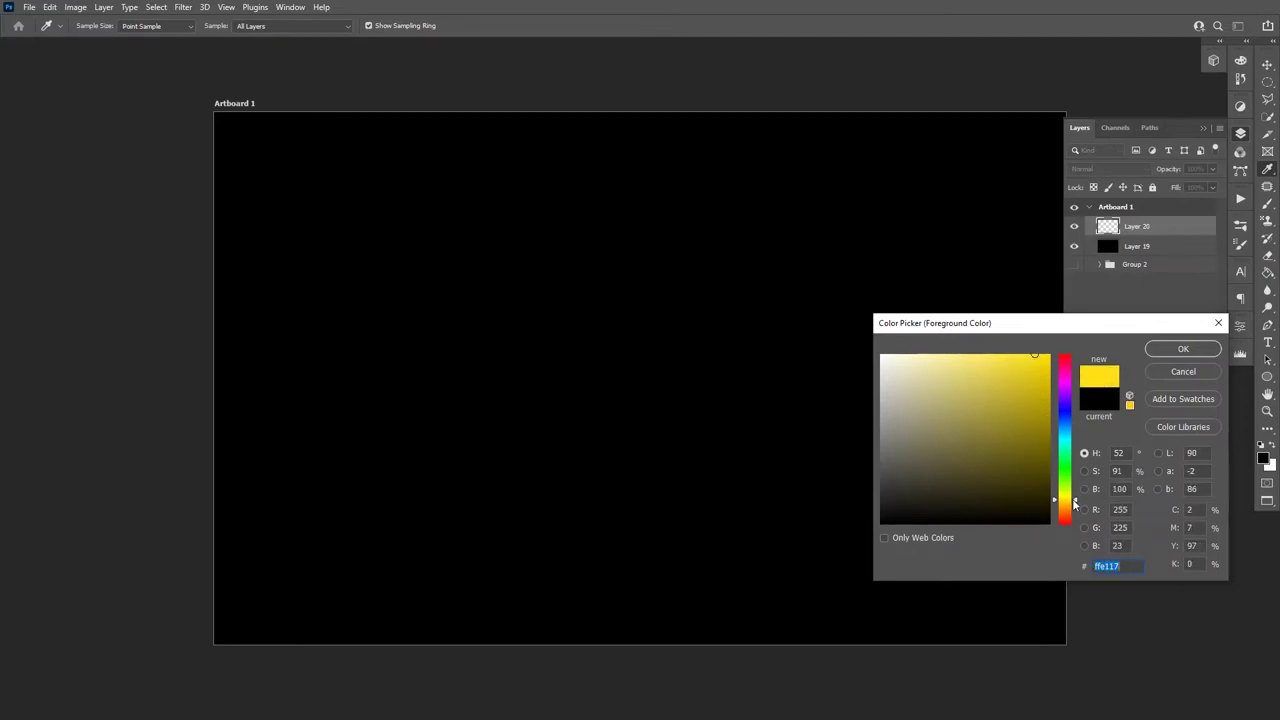
click(1183, 349)
key(v)
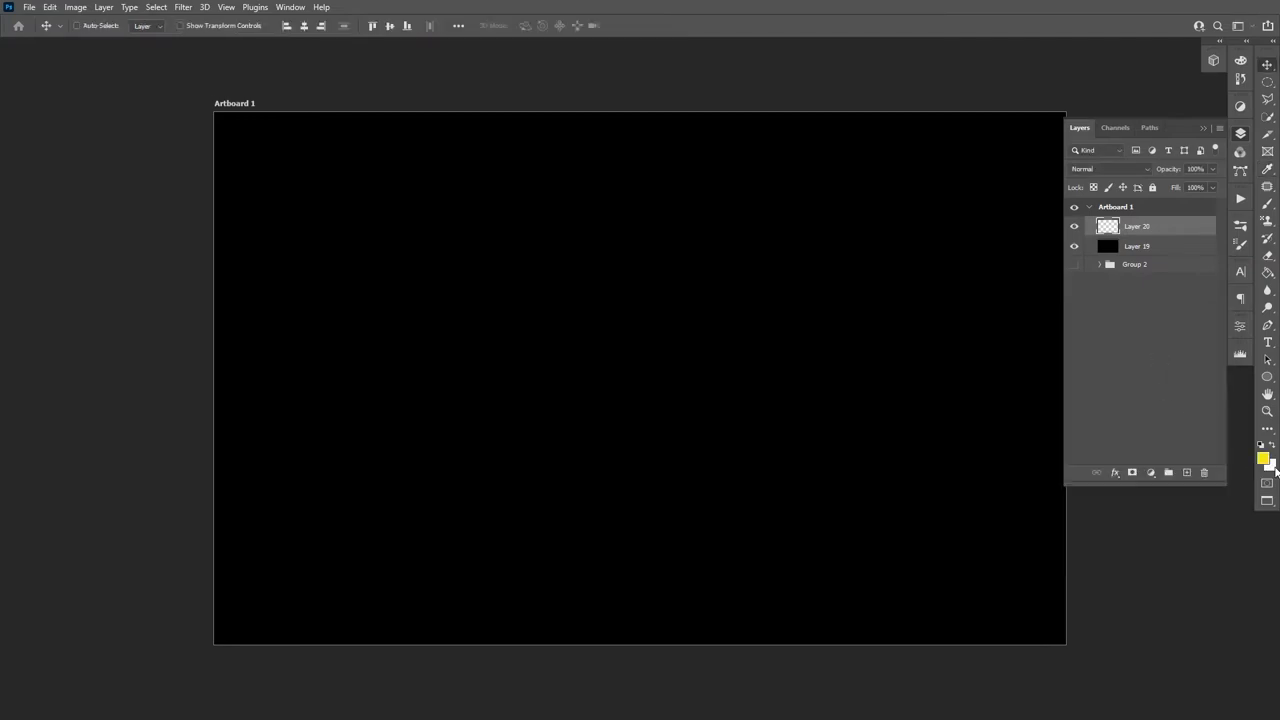
Step: Set the background colour to green #01aa74, leaving the foreground unchanged
click(1268, 466)
click(1064, 448)
click(1048, 409)
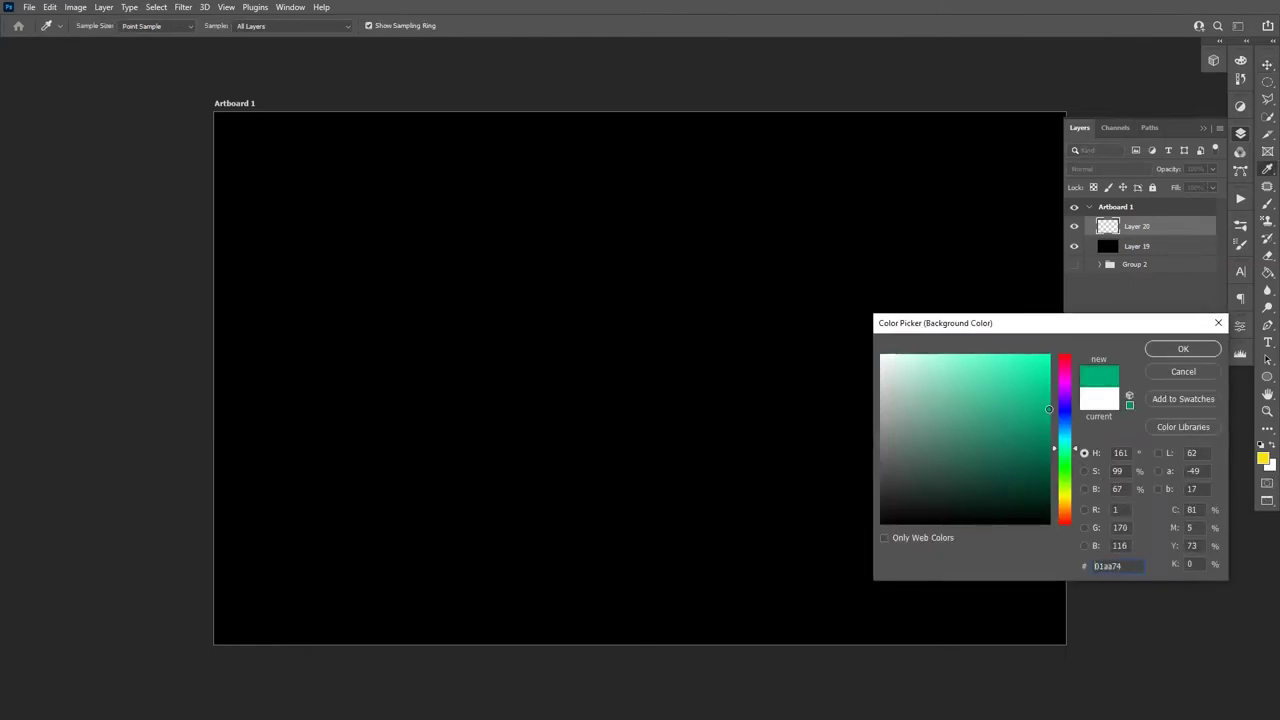
click(1183, 349)
click(1262, 457)
click(1183, 349)
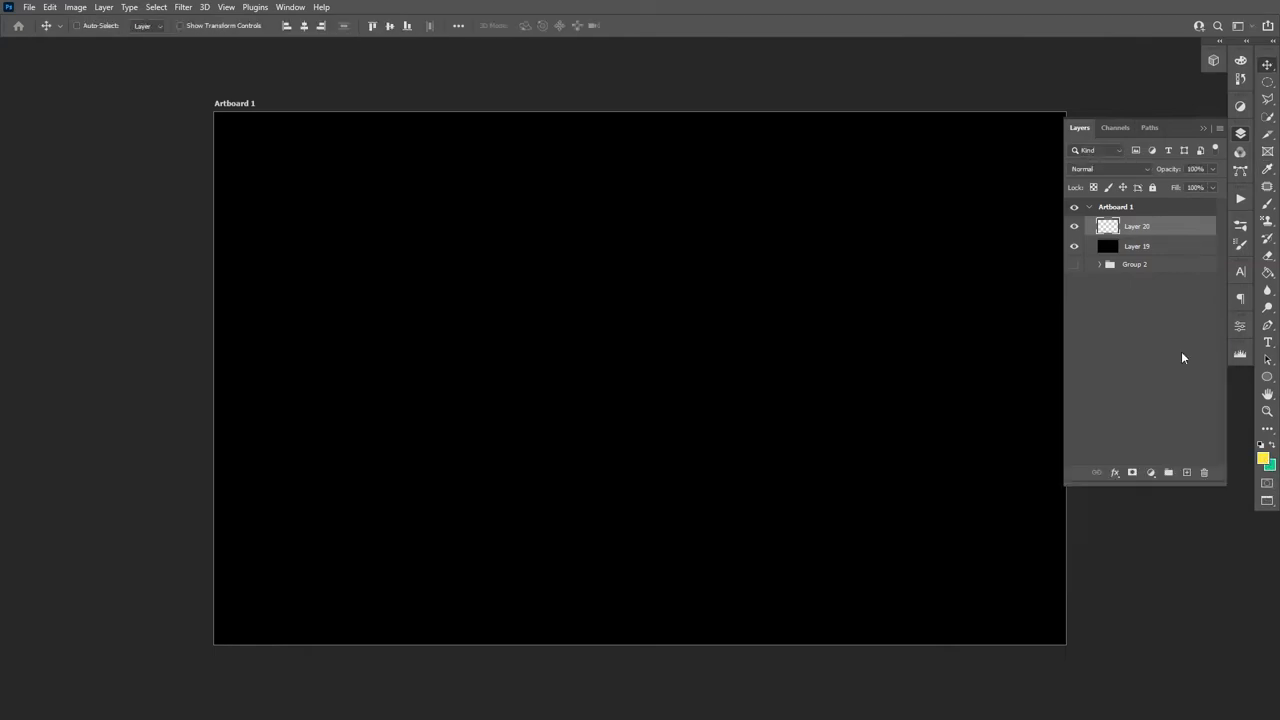
Step: Swap to green foreground and yellow background, and choose the Hard Round Pressure Size brush at 95 px
click(1204, 128)
click(1273, 446)
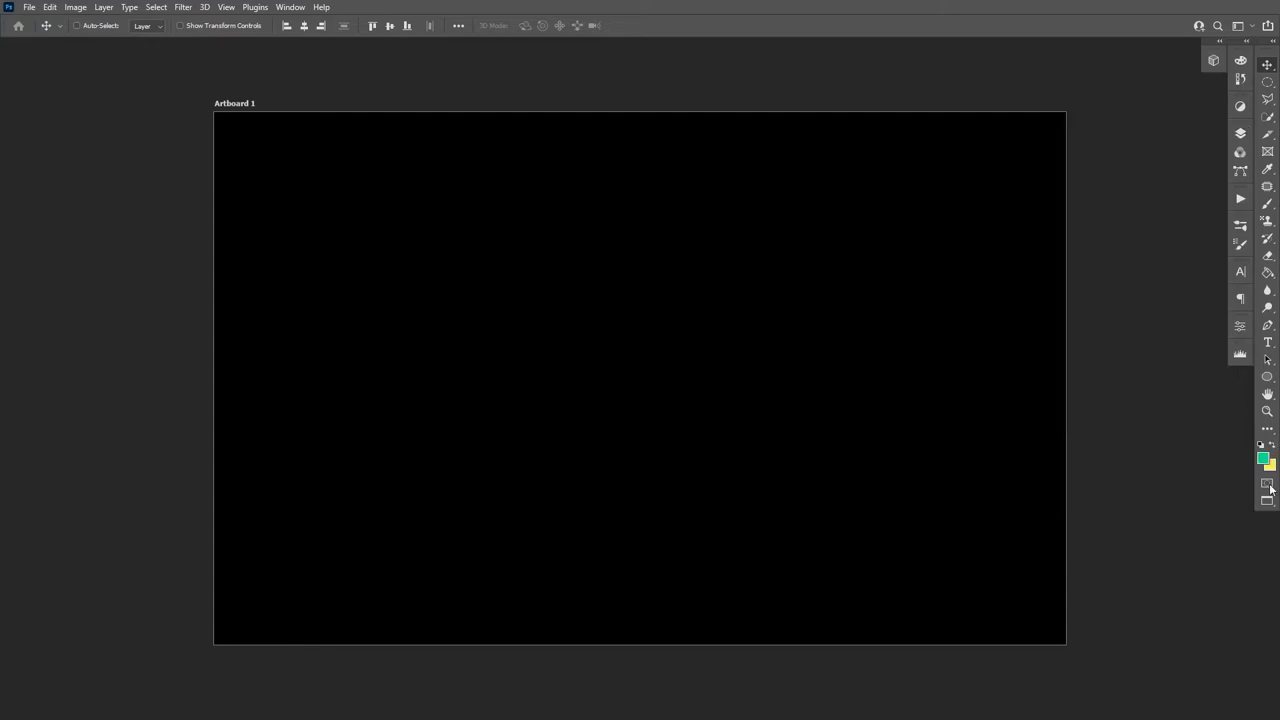
click(1239, 229)
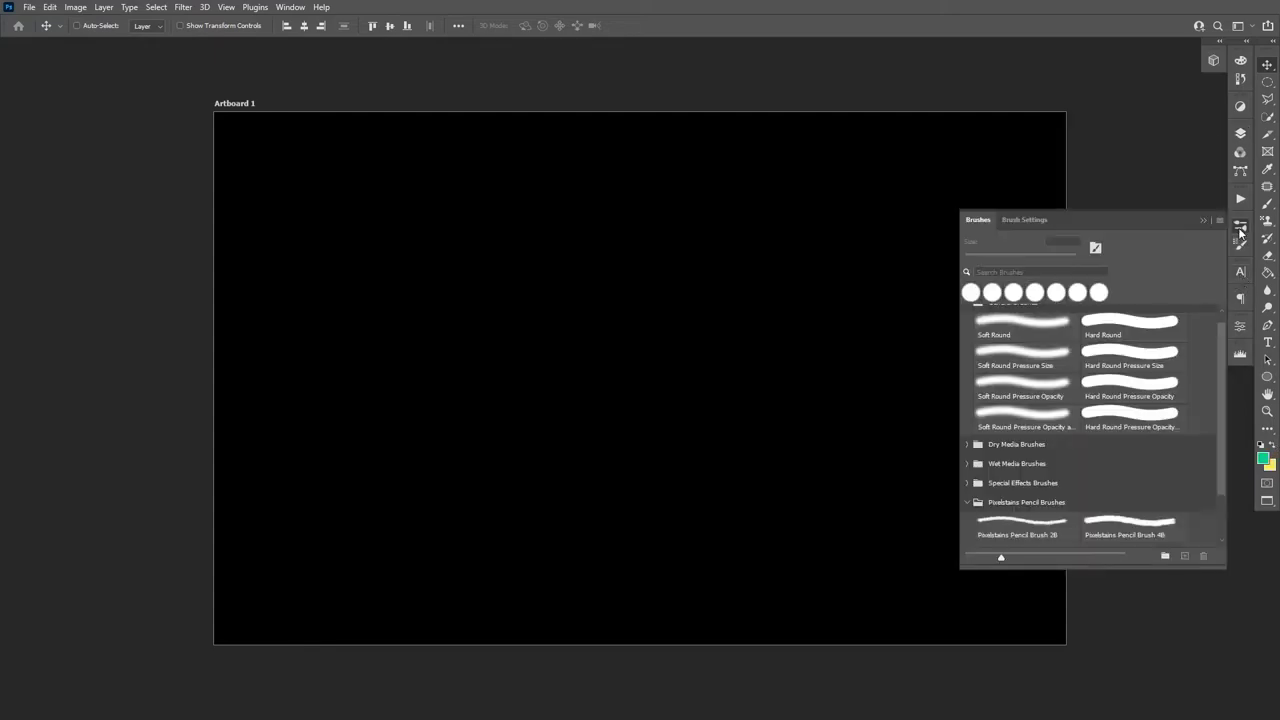
click(1168, 358)
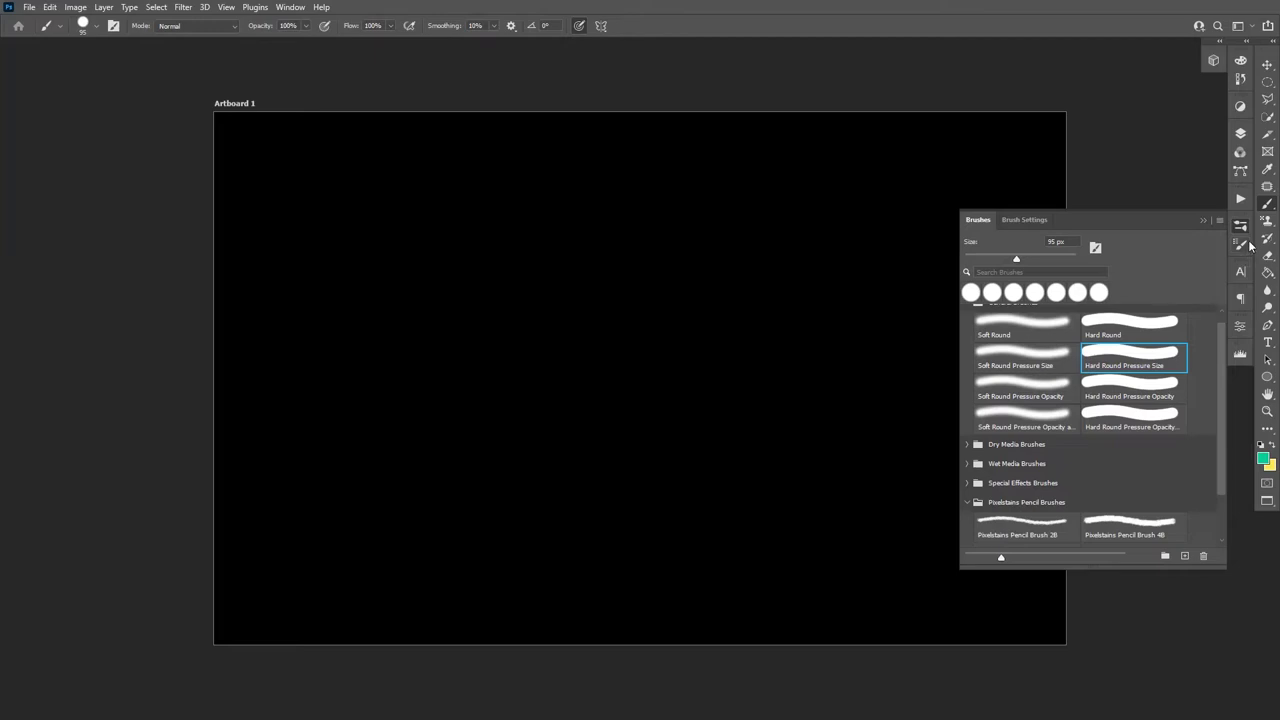
Step: Show the Brush Settings panel from the Window menu
click(1242, 245)
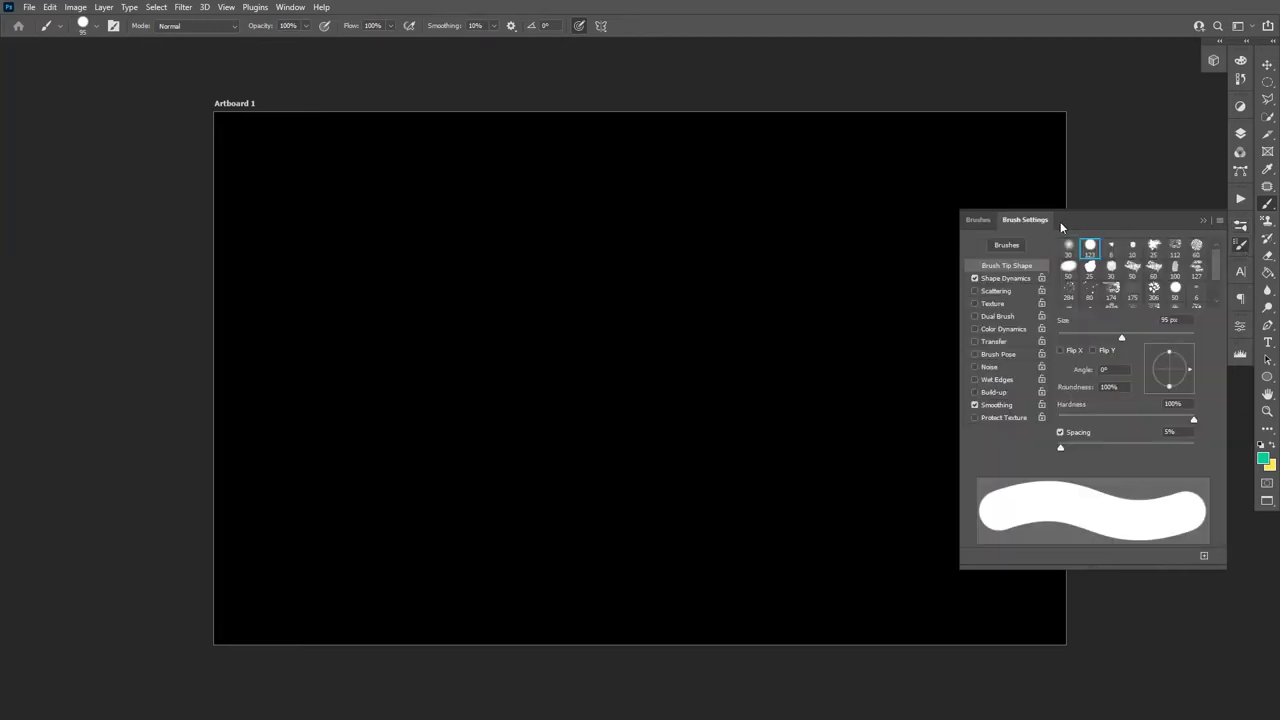
click(292, 7)
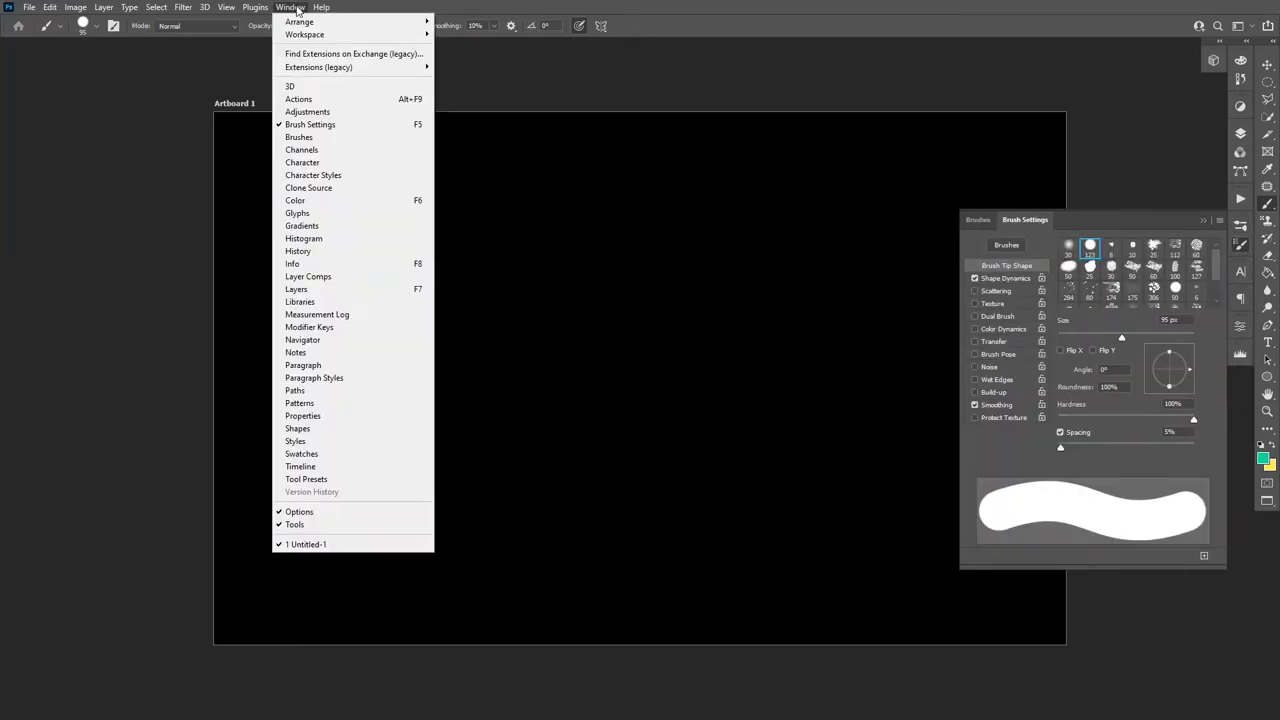
click(312, 125)
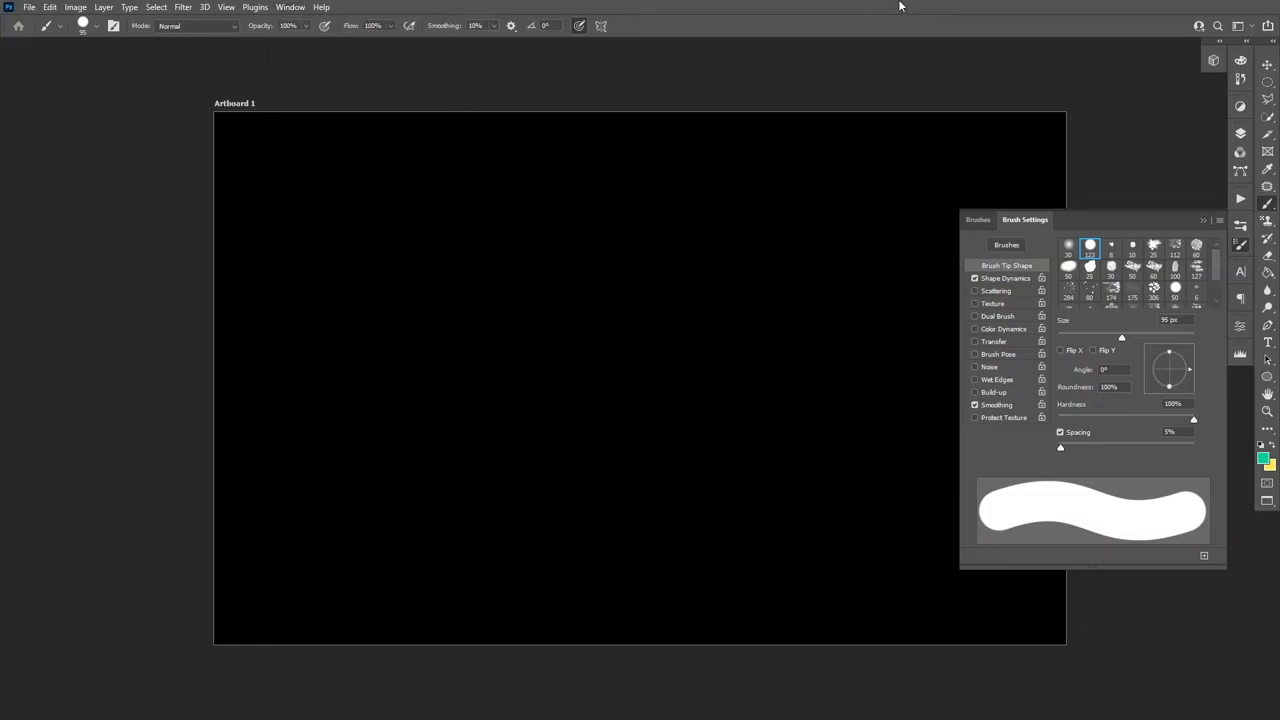
Step: Enable Color Dynamics with 14% foreground/background jitter, test and undo strokes, and raise Purity to +70%
click(1010, 328)
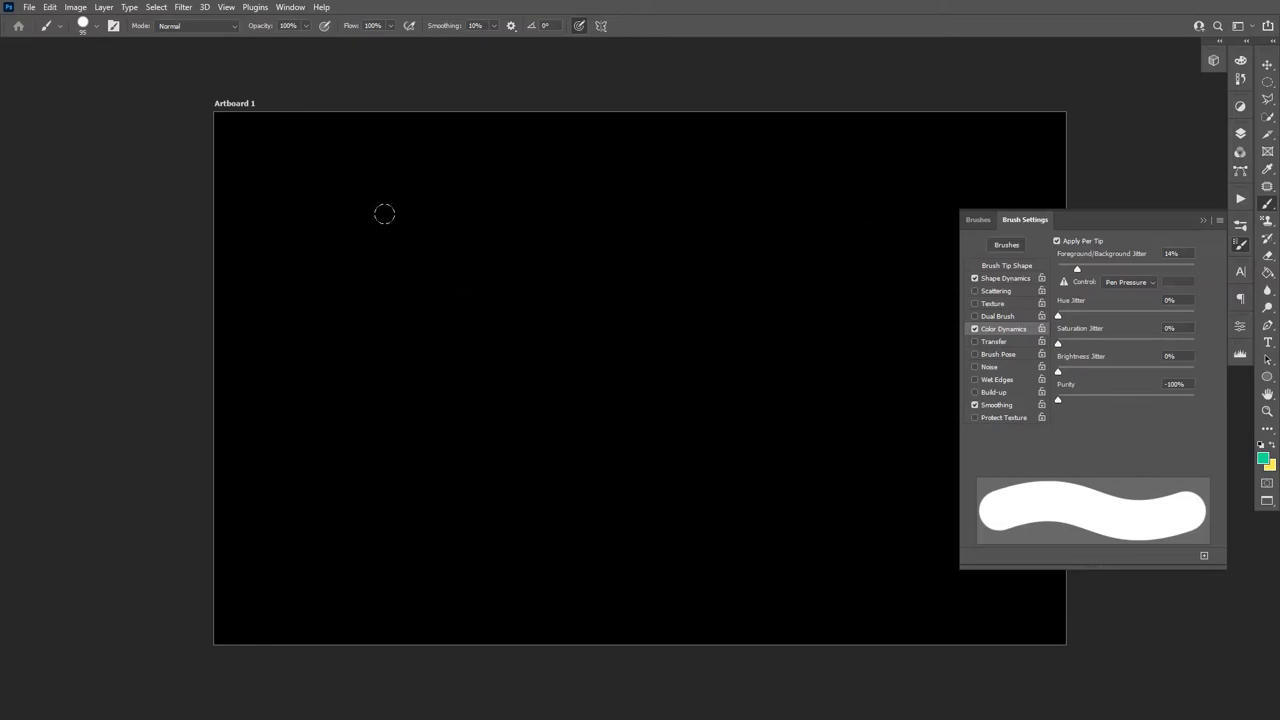
drag(392, 207, 738, 200)
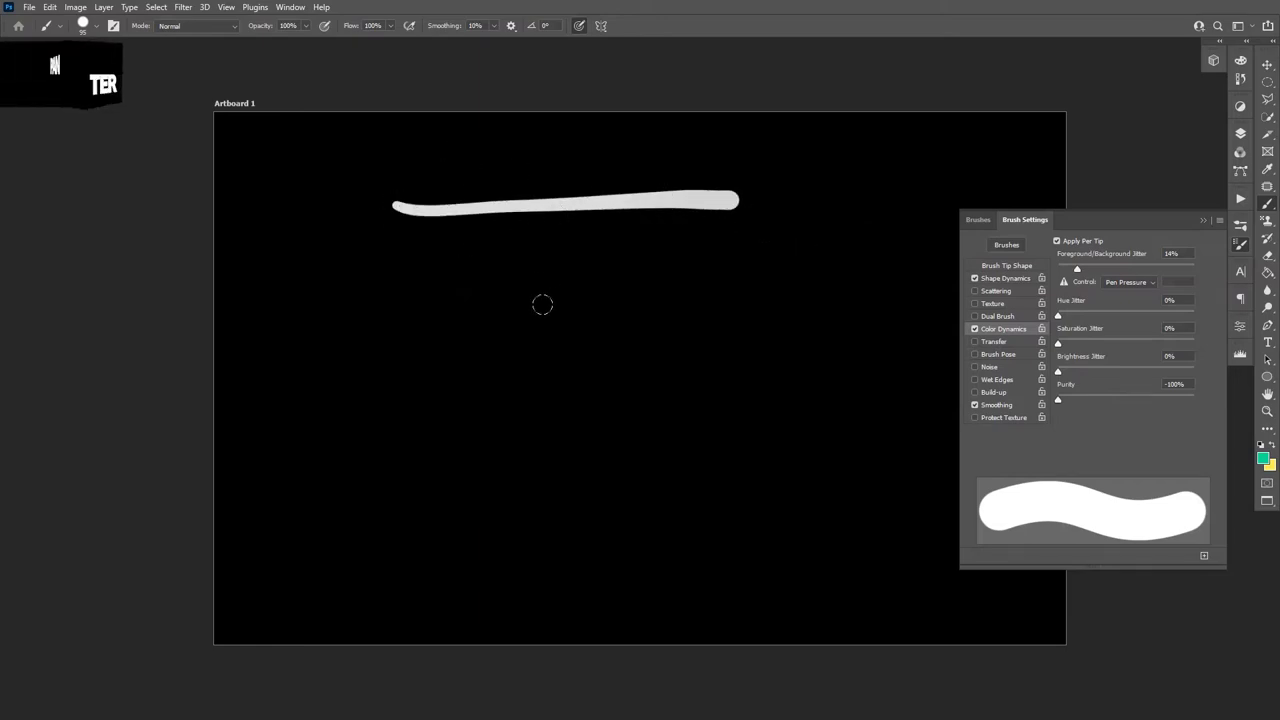
drag(514, 310, 806, 266)
key(ctrl+z)
key(ctrl+z)
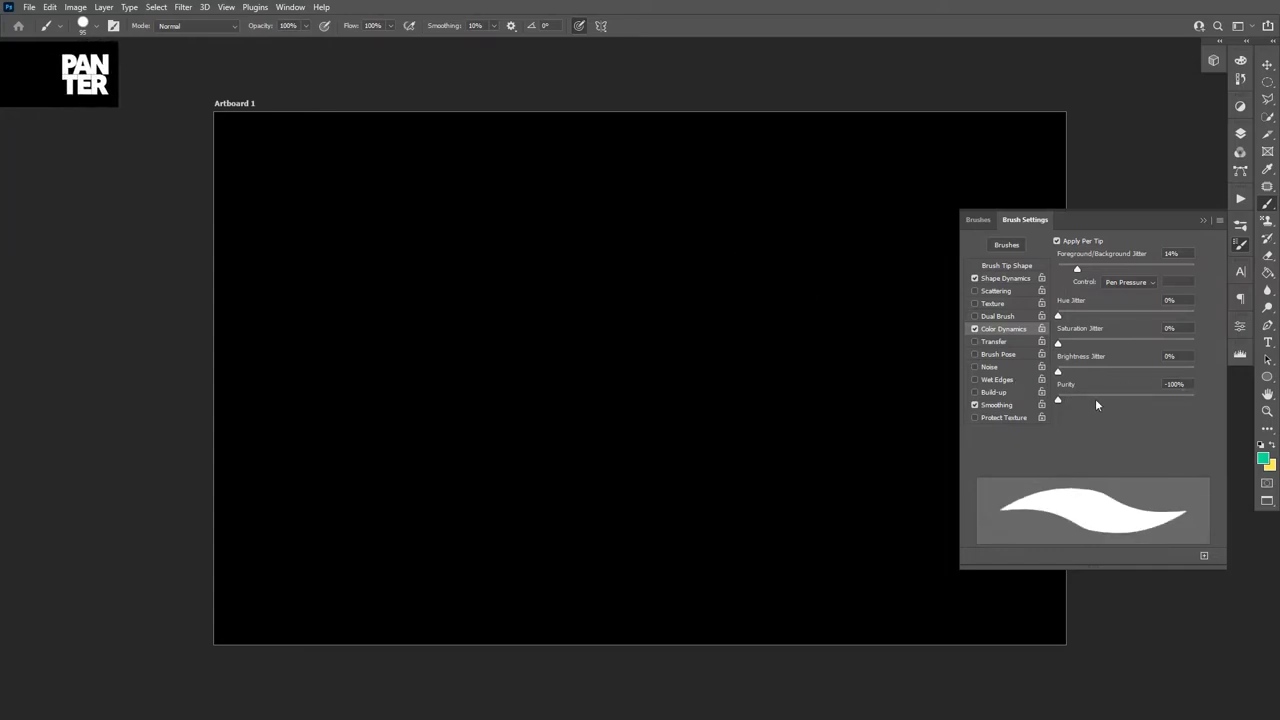
drag(1096, 399, 1119, 399)
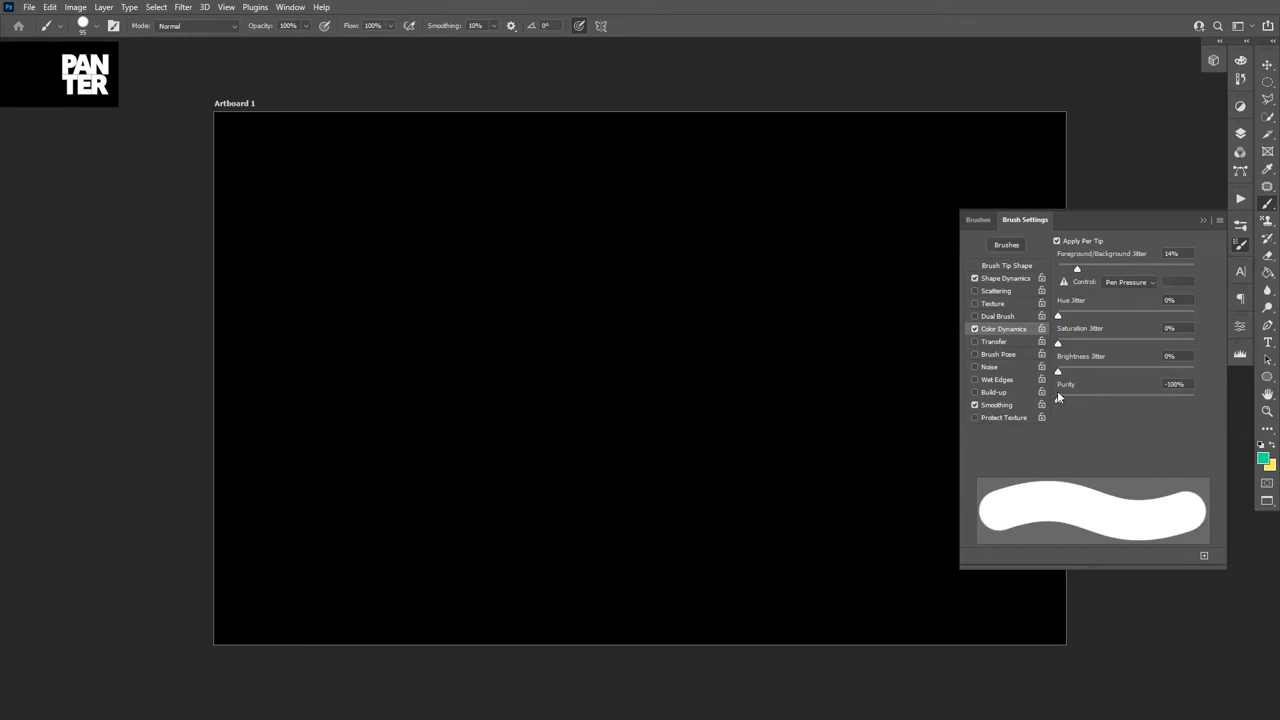
drag(1058, 392, 1069, 392)
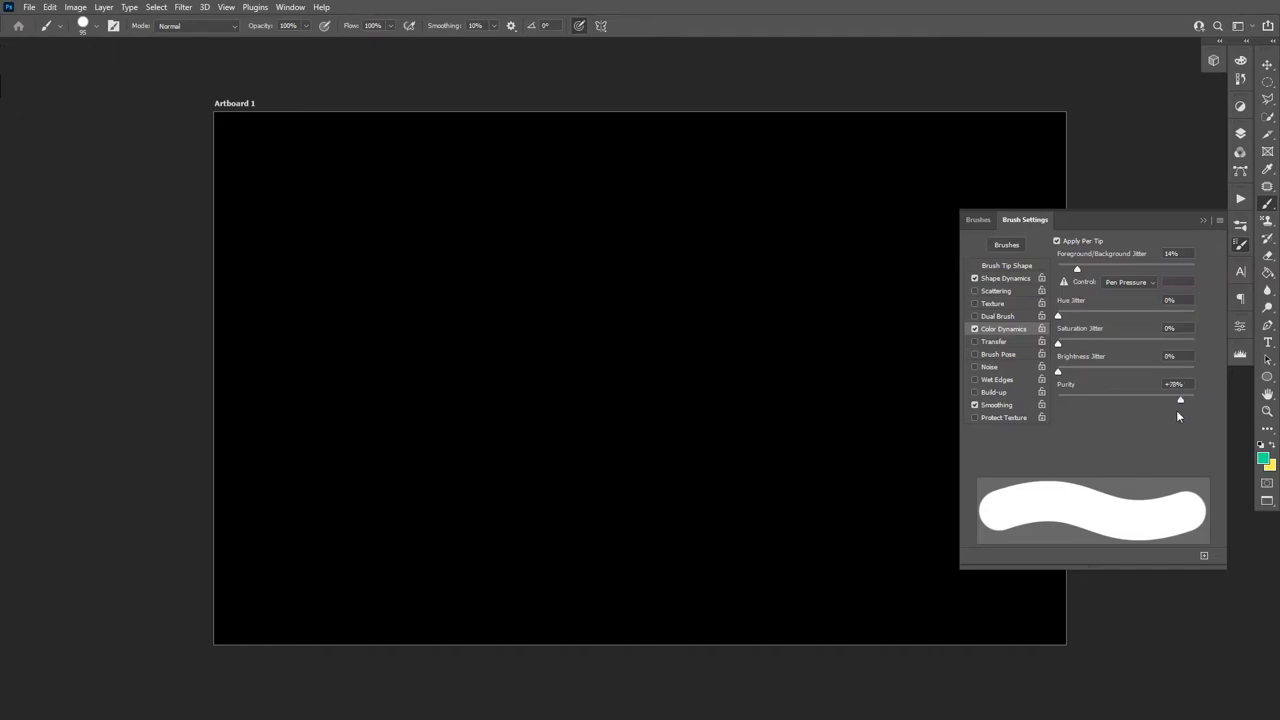
Step: Set Purity to +14% and paint several green test strokes to check the colour blend
click(1127, 399)
drag(1127, 402, 1133, 400)
mouse_move(354, 264)
mouse_down()
mouse_move(595, 240)
mouse_move(830, 249)
mouse_up()
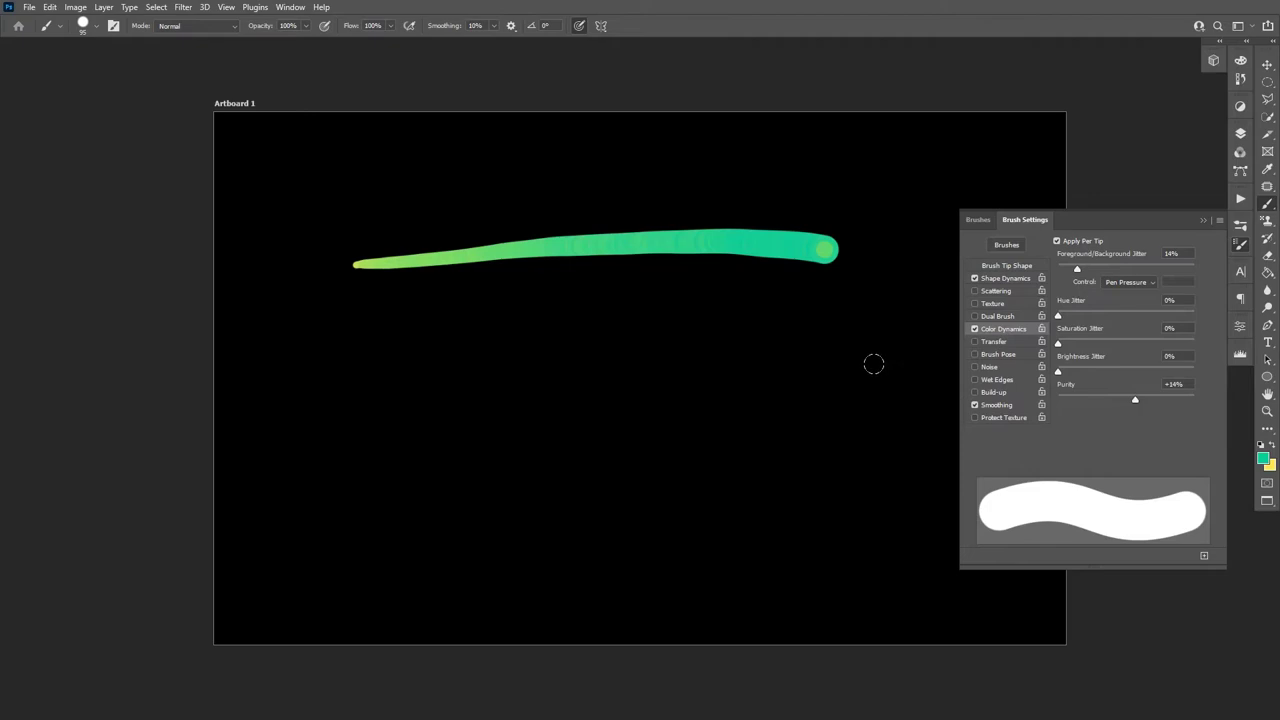
key(ctrl+z)
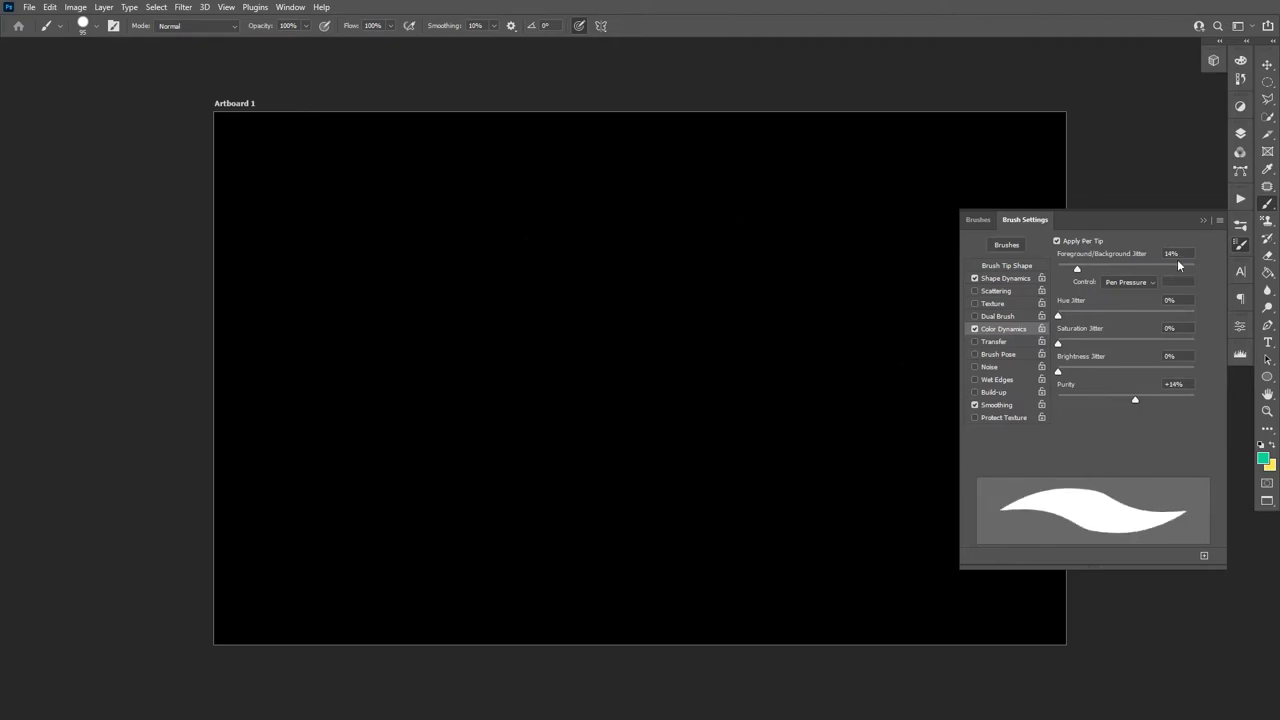
drag(303, 279, 521, 236)
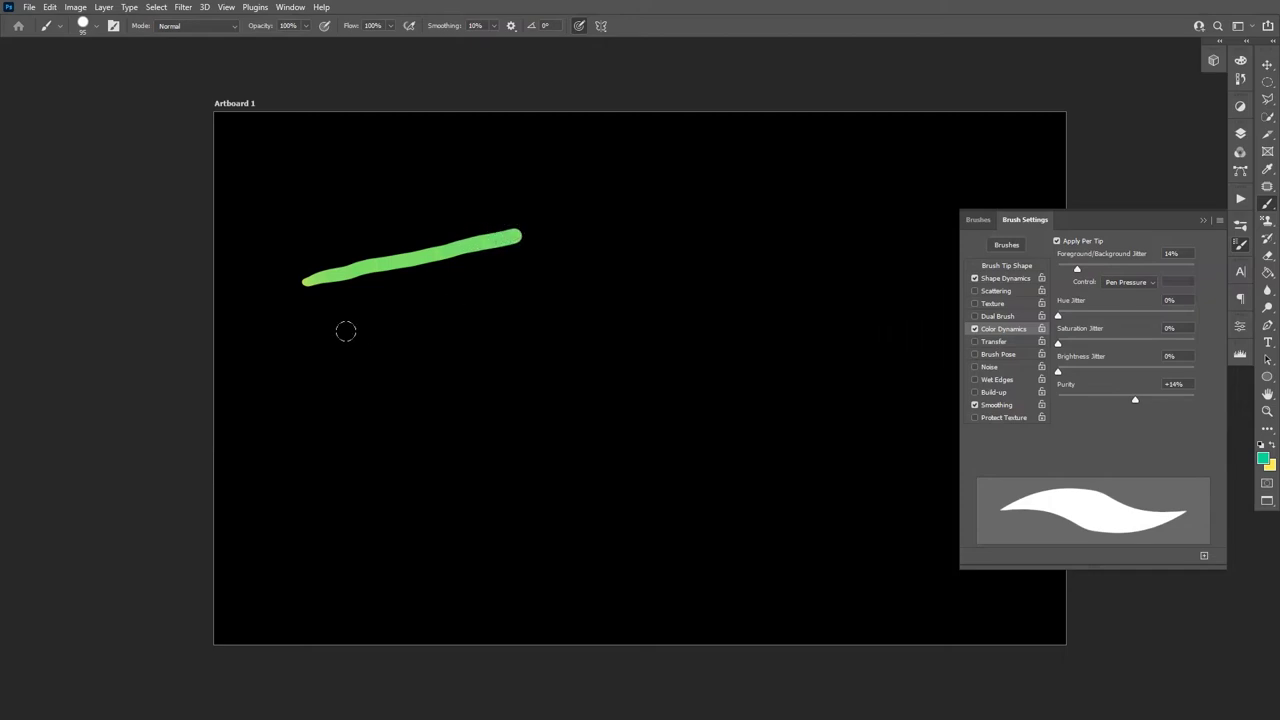
drag(344, 337, 499, 317)
drag(373, 373, 477, 361)
drag(397, 401, 828, 282)
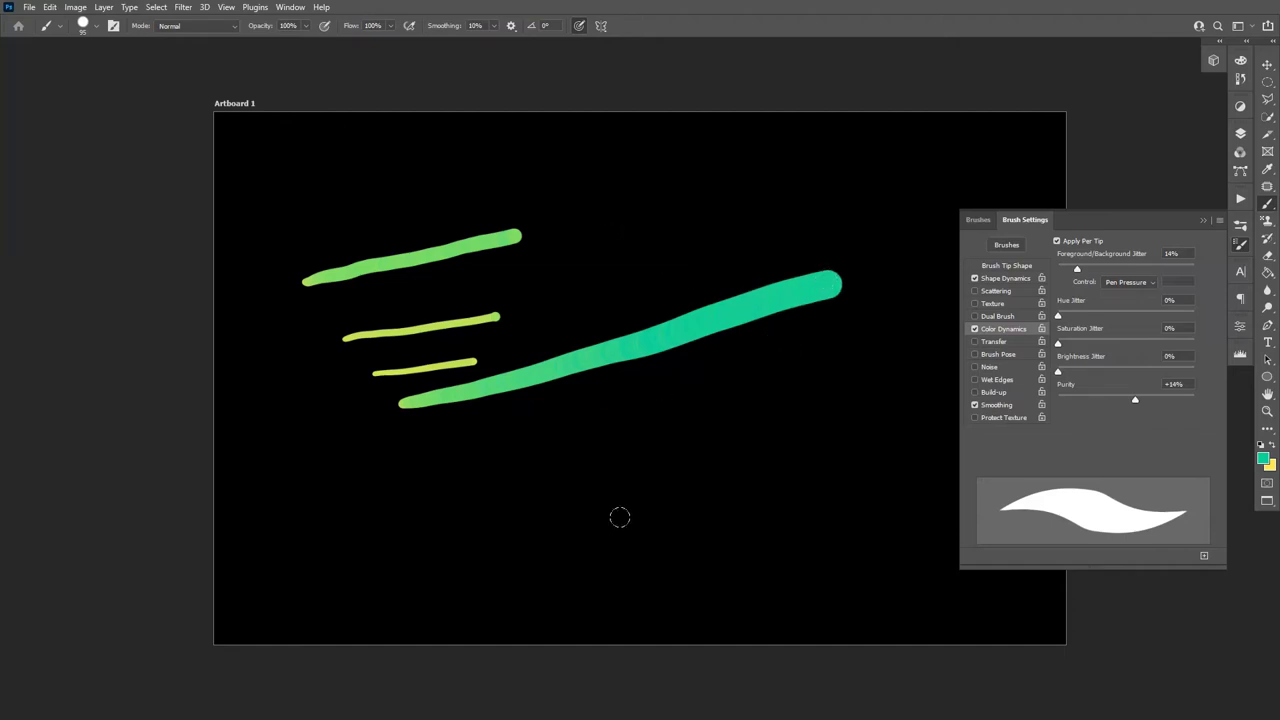
drag(340, 477, 752, 414)
drag(663, 557, 740, 250)
Step: Clear the test strokes, raise Foreground/Background Jitter to 51%, and try a long rising stroke
key(ctrl+a)
key(Delete)
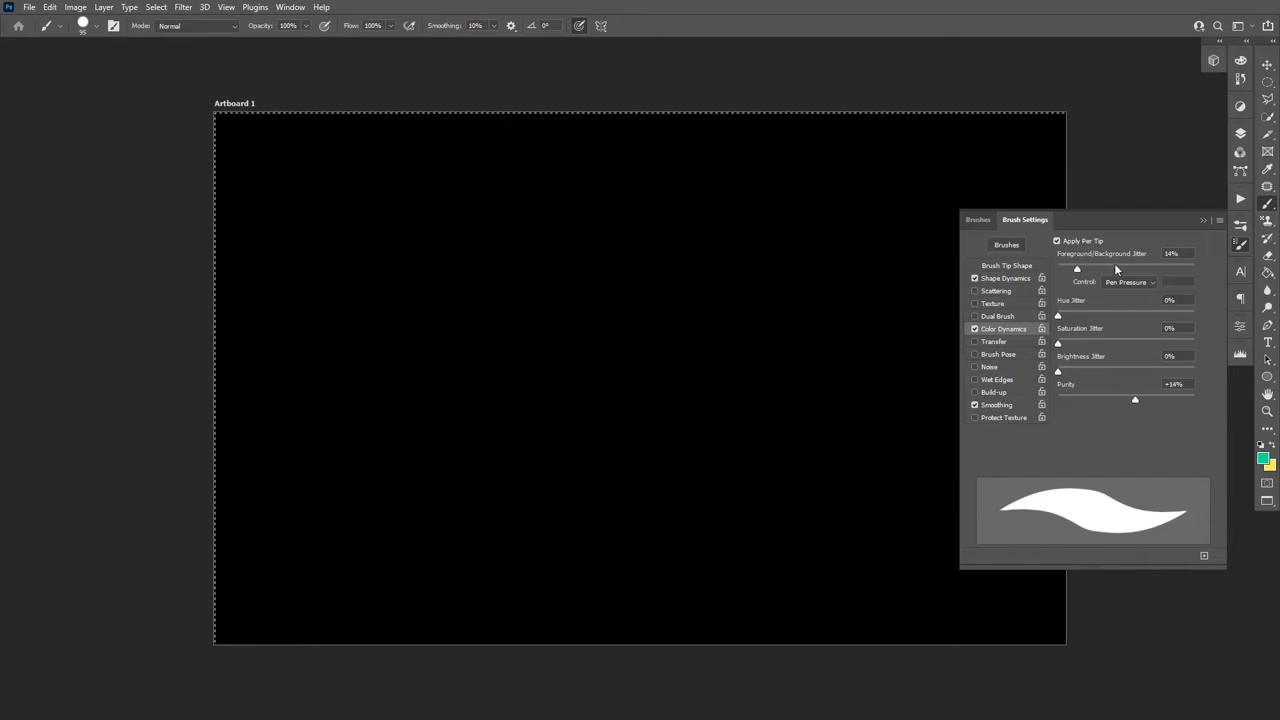
drag(1118, 268, 1126, 269)
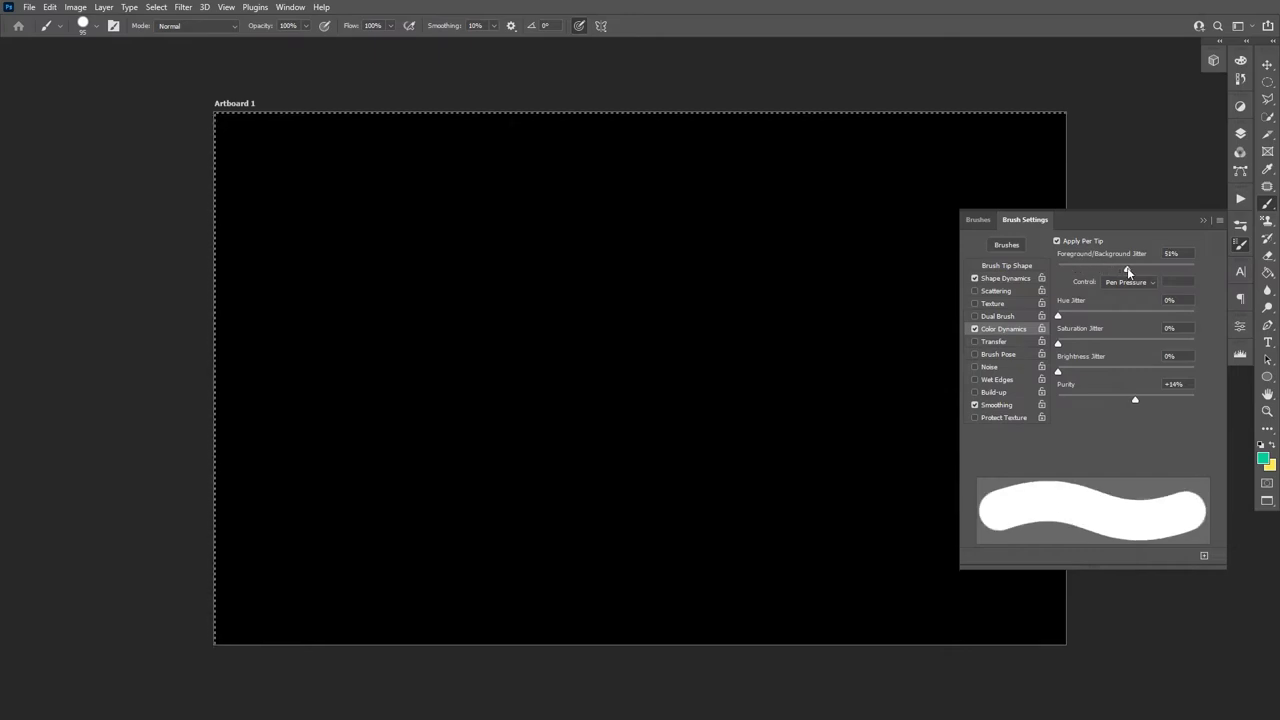
mouse_move(355, 433)
mouse_down()
mouse_move(500, 331)
mouse_move(858, 228)
mouse_up()
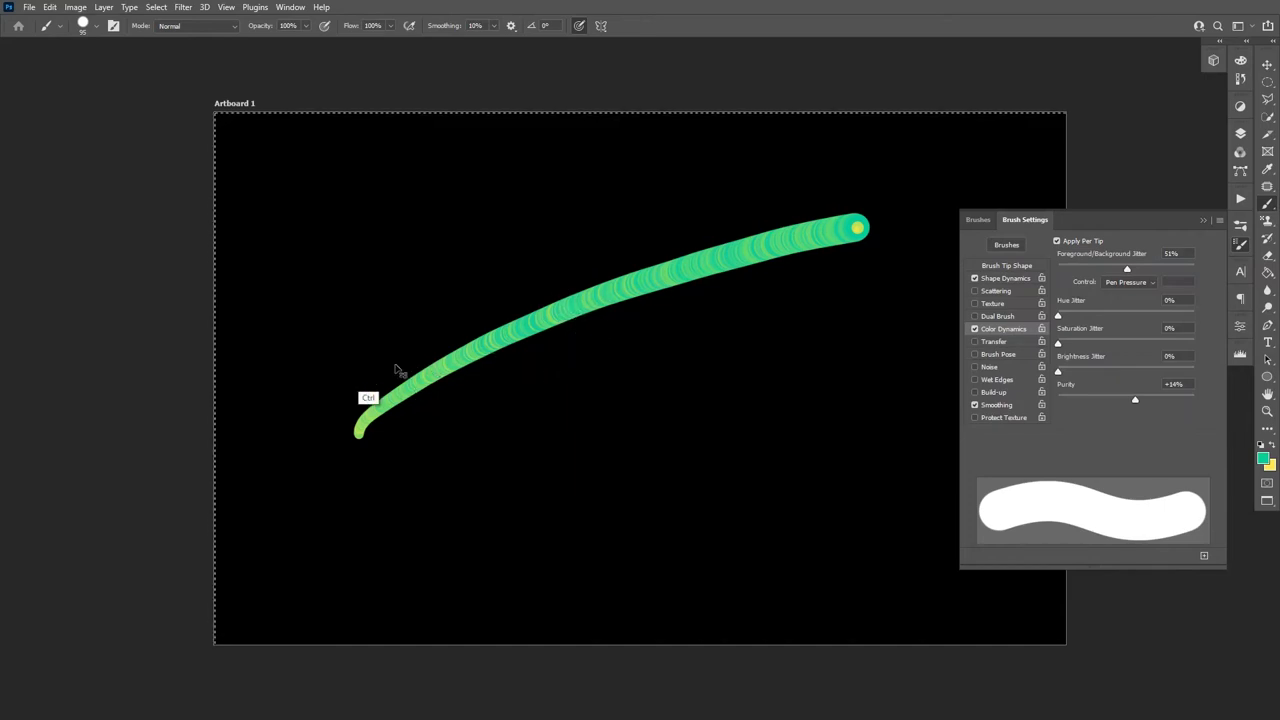
key(ctrl+z)
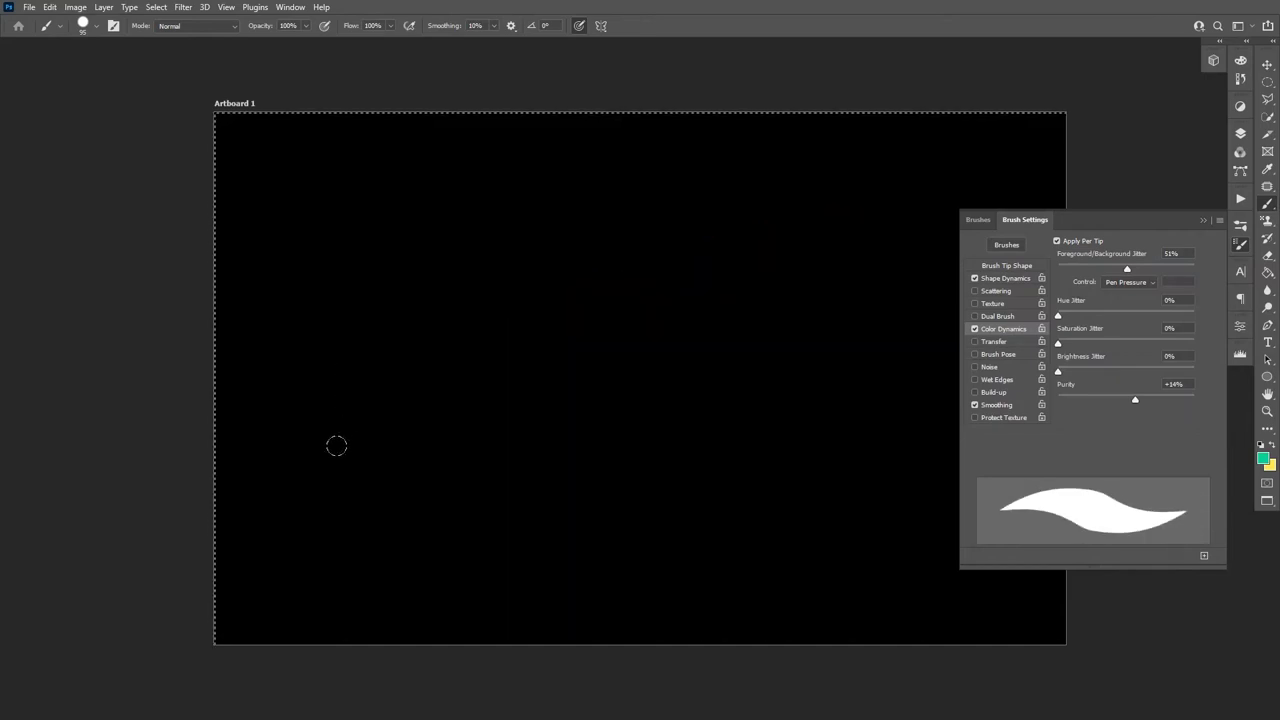
Step: Enter a new Spacing value of 1 in Brush Tip Shape
click(1008, 266)
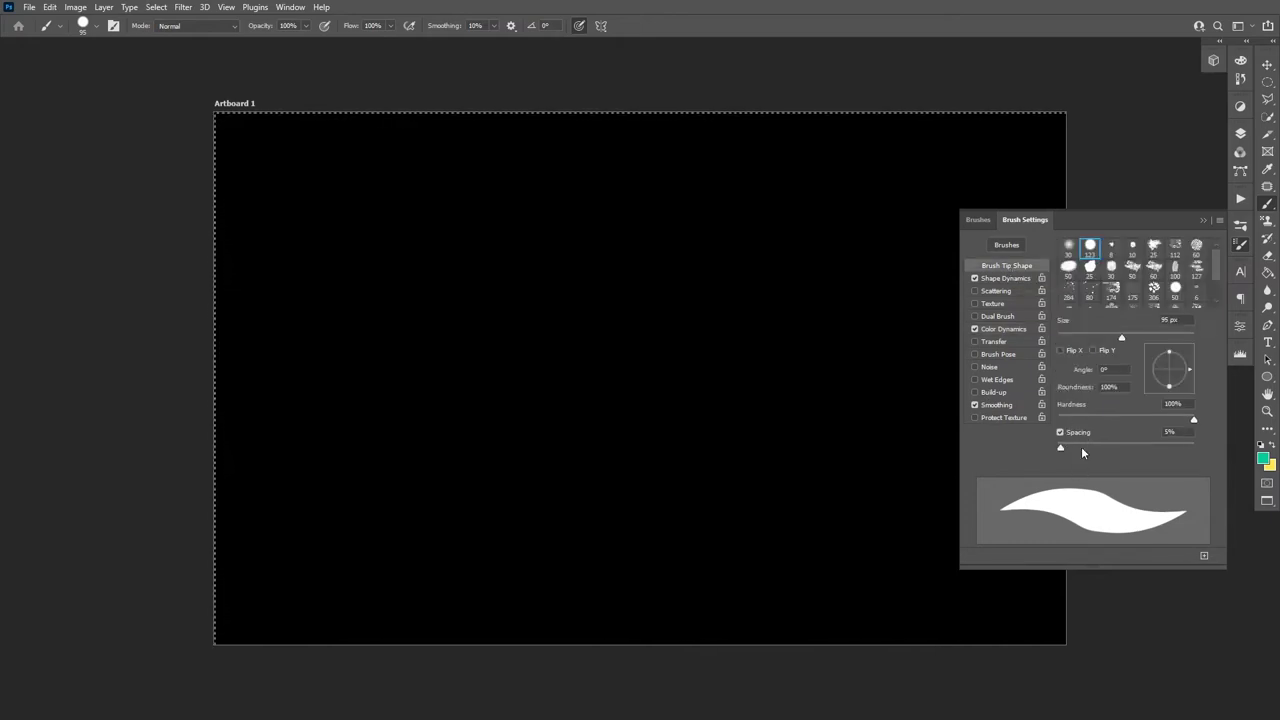
double_click(1170, 432)
text(1)
key(Return)
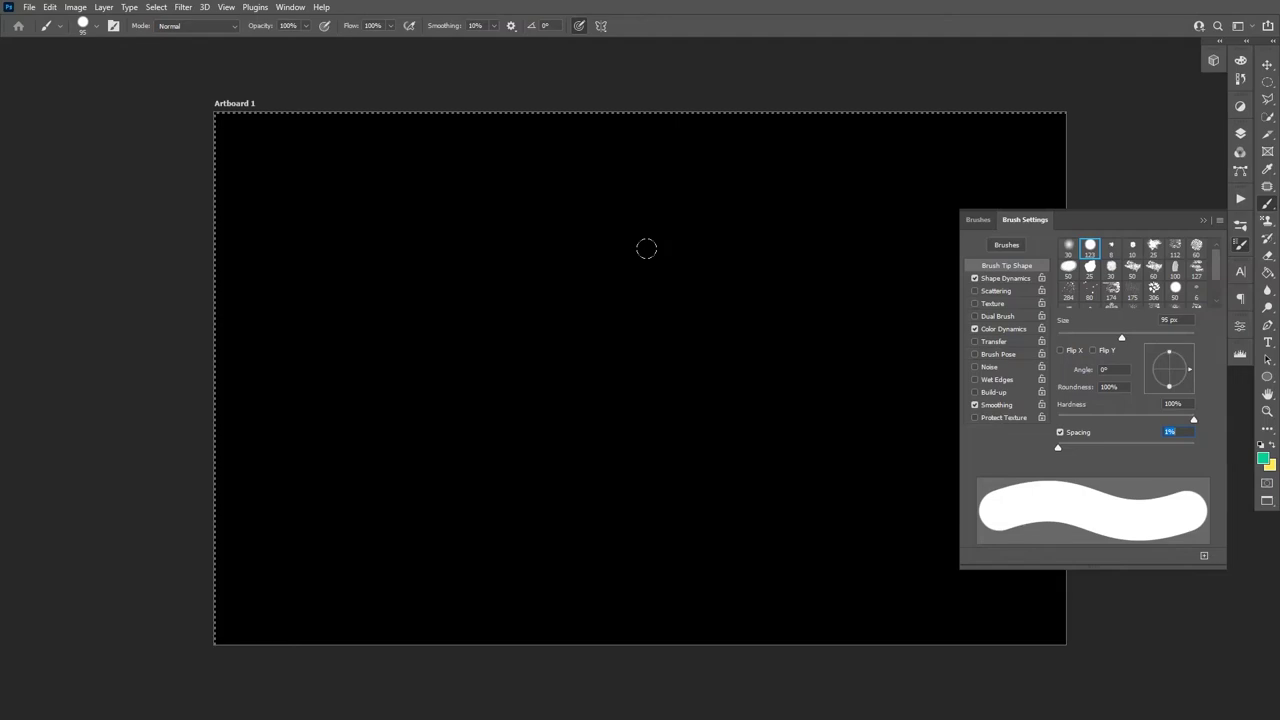
Step: Enlarge the brush to 208 px and paint a tapered green test stroke to inspect it
right_click(517, 163)
drag(517, 163, 522, 163)
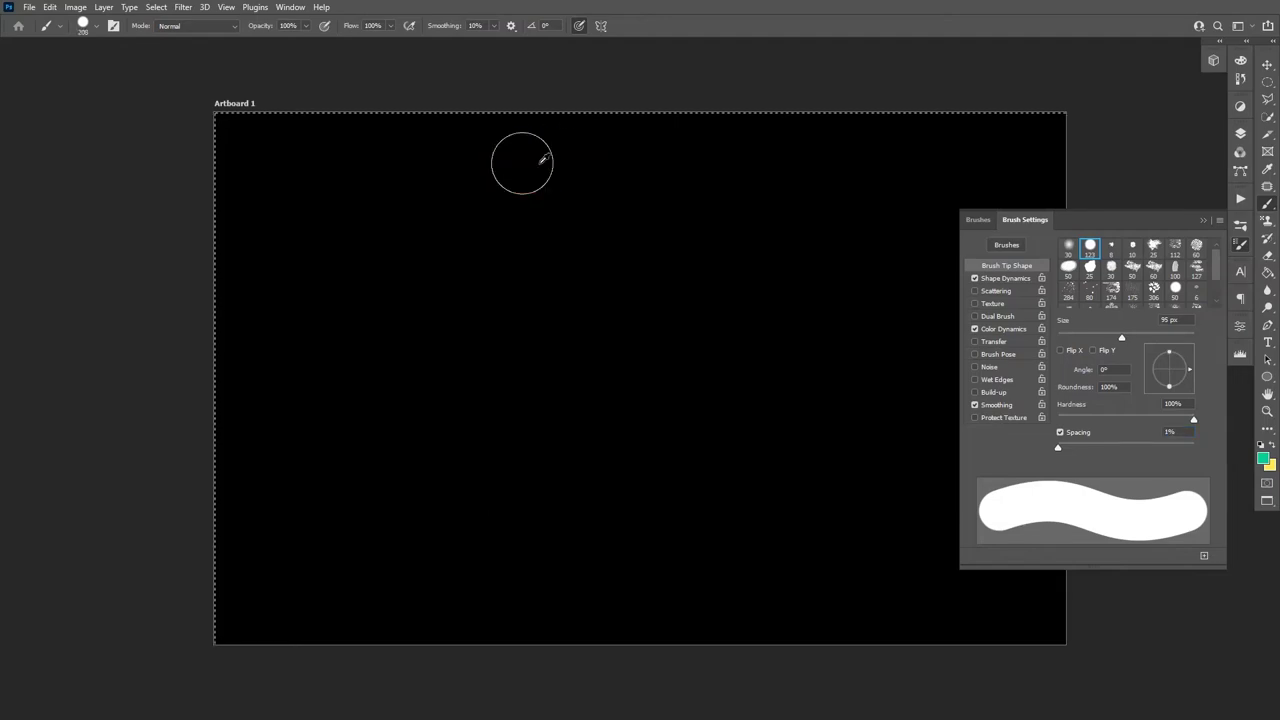
mouse_move(370, 486)
mouse_down()
mouse_move(487, 347)
mouse_move(740, 224)
mouse_up()
key(ctrl+z)
mouse_move(474, 443)
mouse_down()
mouse_move(806, 189)
mouse_move(830, 205)
mouse_up()
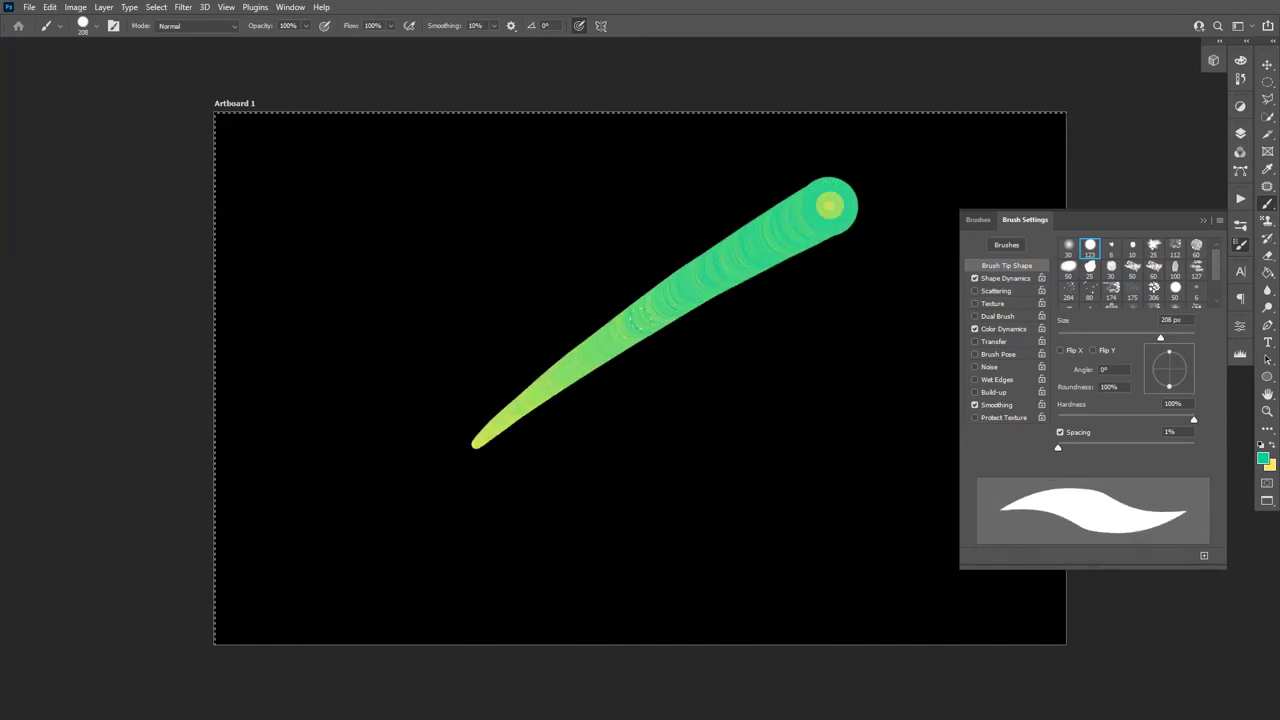
key(ctrl+plus)
key(ctrl+plus)
key(ctrl+plus)
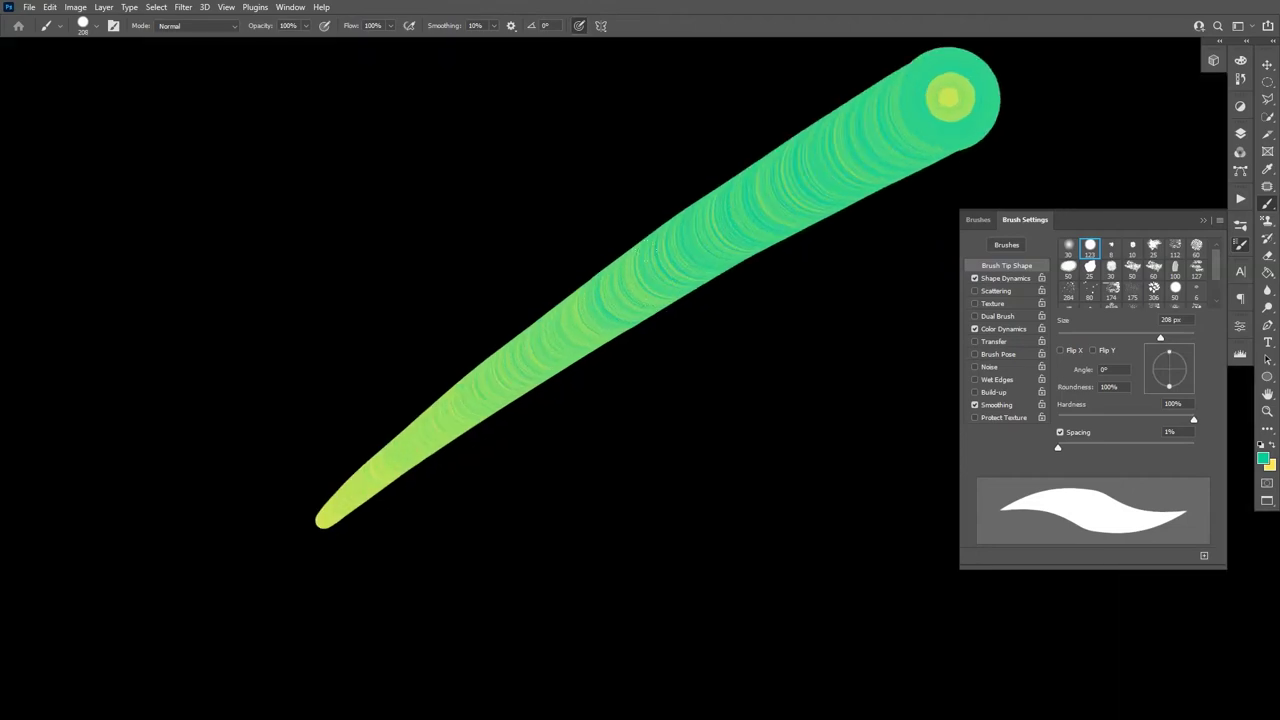
key(ctrl+minus)
key(ctrl+minus)
key(ctrl+minus)
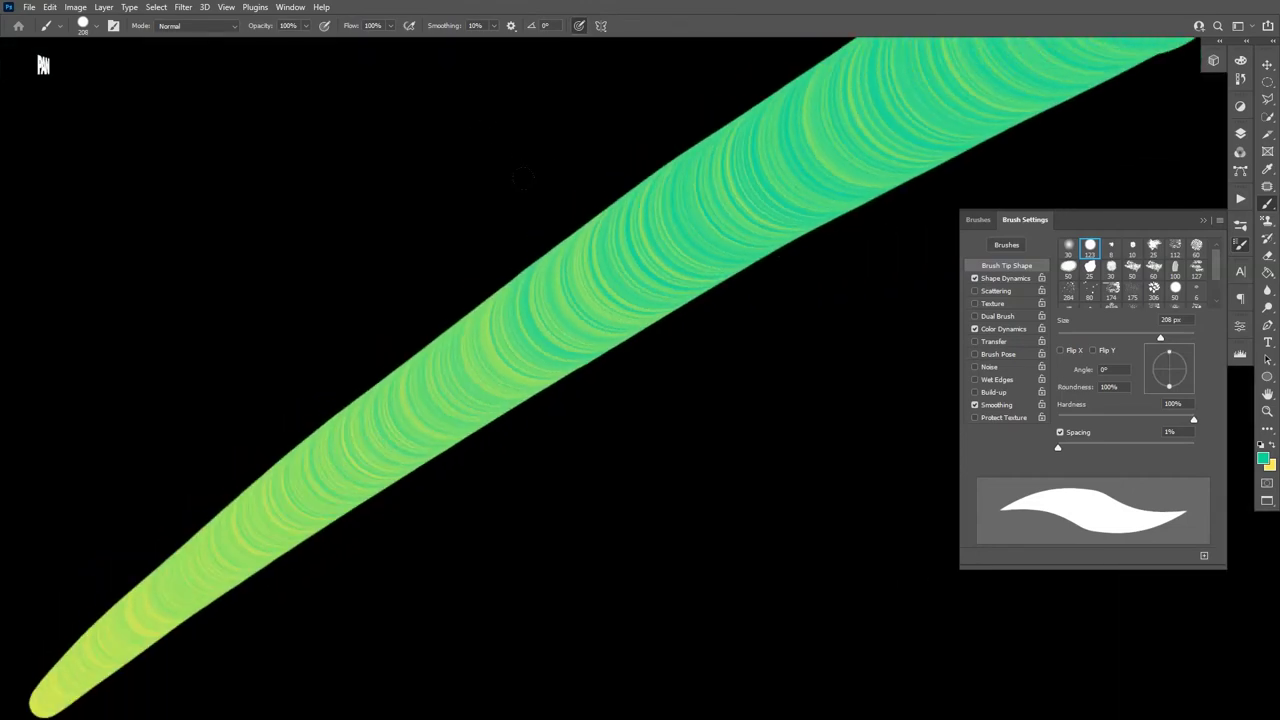
key(ctrl+minus)
key(ctrl+minus)
key(ctrl+0)
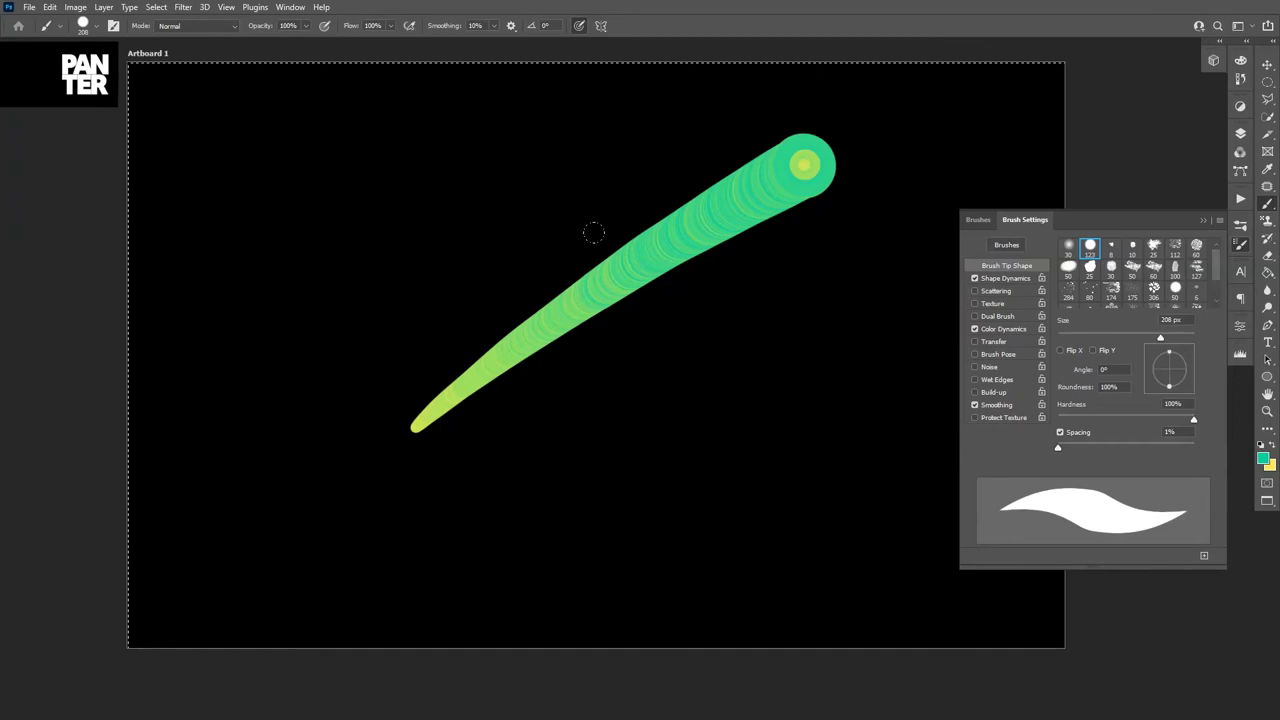
Step: Change the brush spacing to 20% and repaint the test strokes
click(1091, 442)
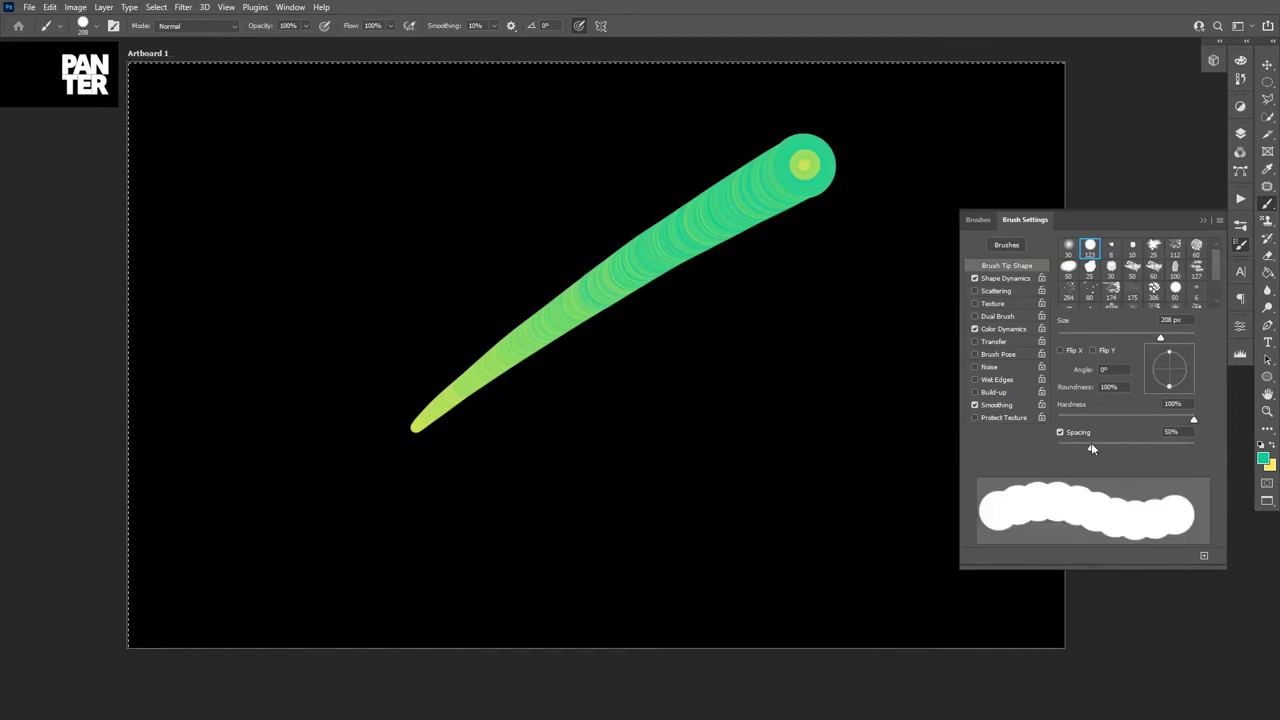
mouse_move(570, 497)
mouse_down()
mouse_move(717, 397)
mouse_move(830, 222)
mouse_up()
key(ctrl+z)
drag(309, 586, 663, 414)
key(ctrl+z)
mouse_move(371, 514)
mouse_down()
mouse_move(723, 360)
mouse_move(845, 352)
mouse_up()
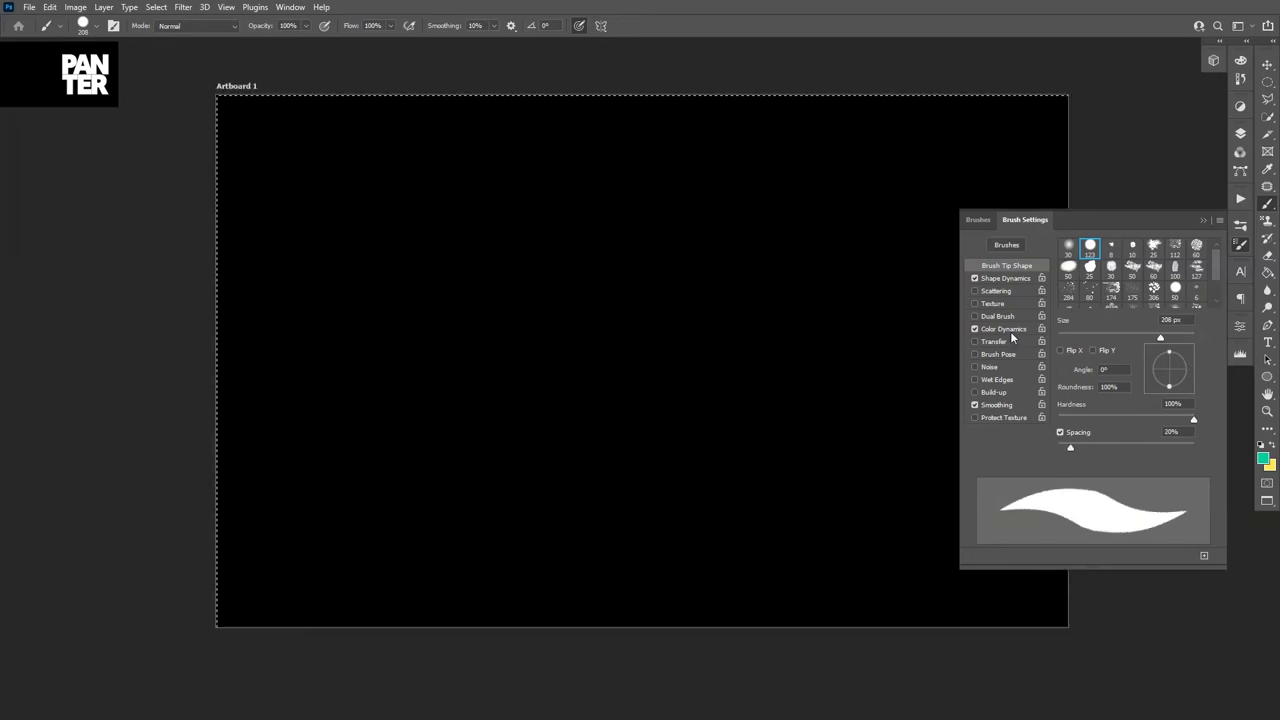
Step: Set Hue Jitter to 29% in Color Dynamics and try a multicoloured test stroke
click(1005, 329)
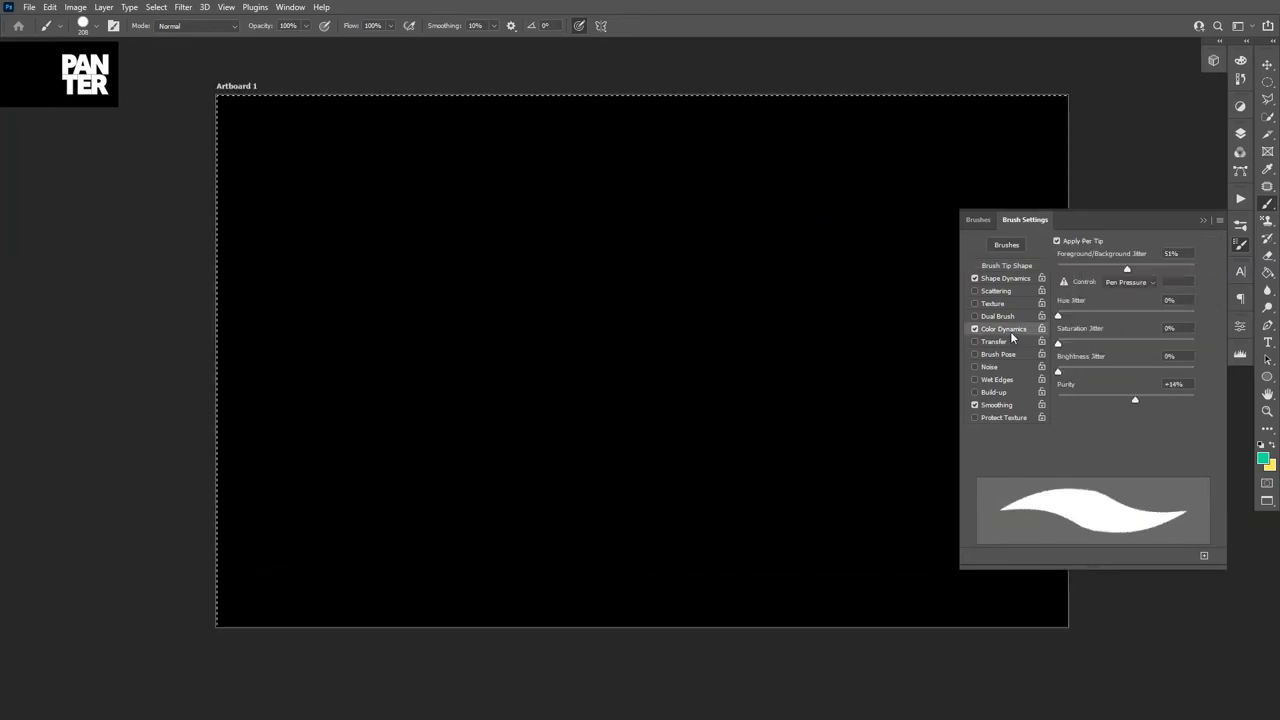
drag(1070, 322, 1098, 318)
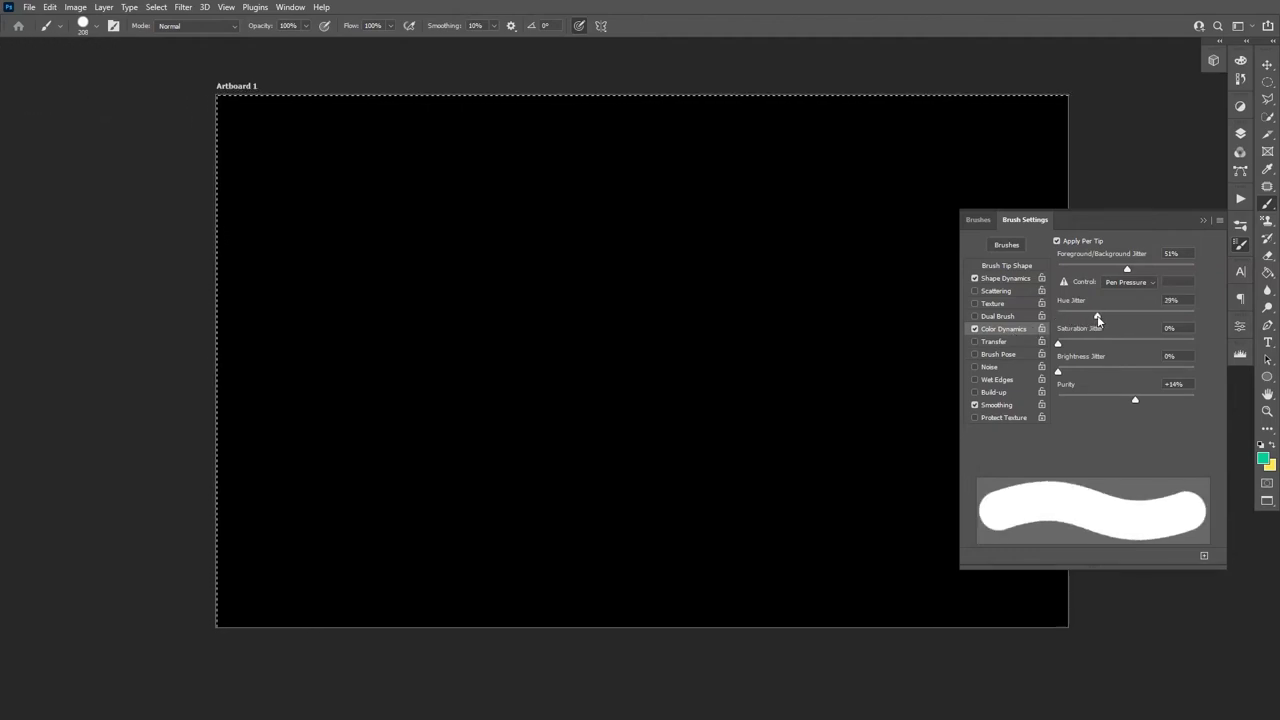
mouse_move(340, 324)
mouse_down()
mouse_move(771, 260)
mouse_move(843, 318)
mouse_up()
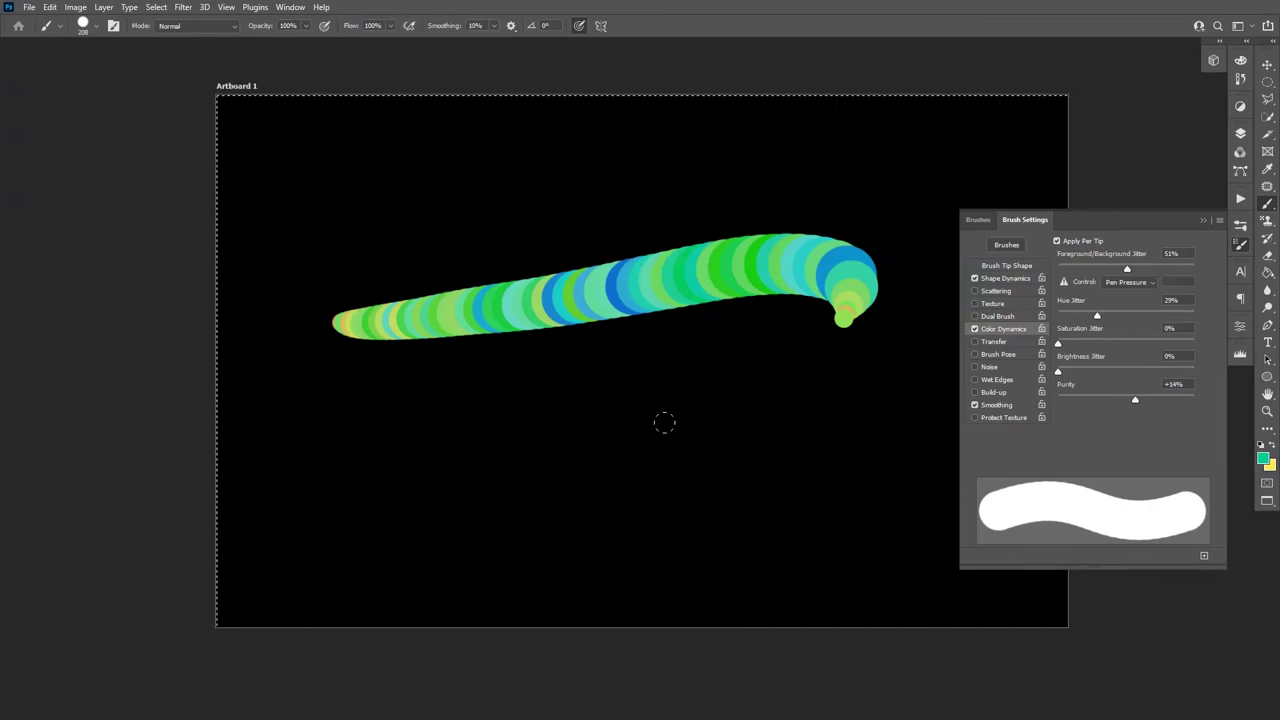
key(ctrl+z)
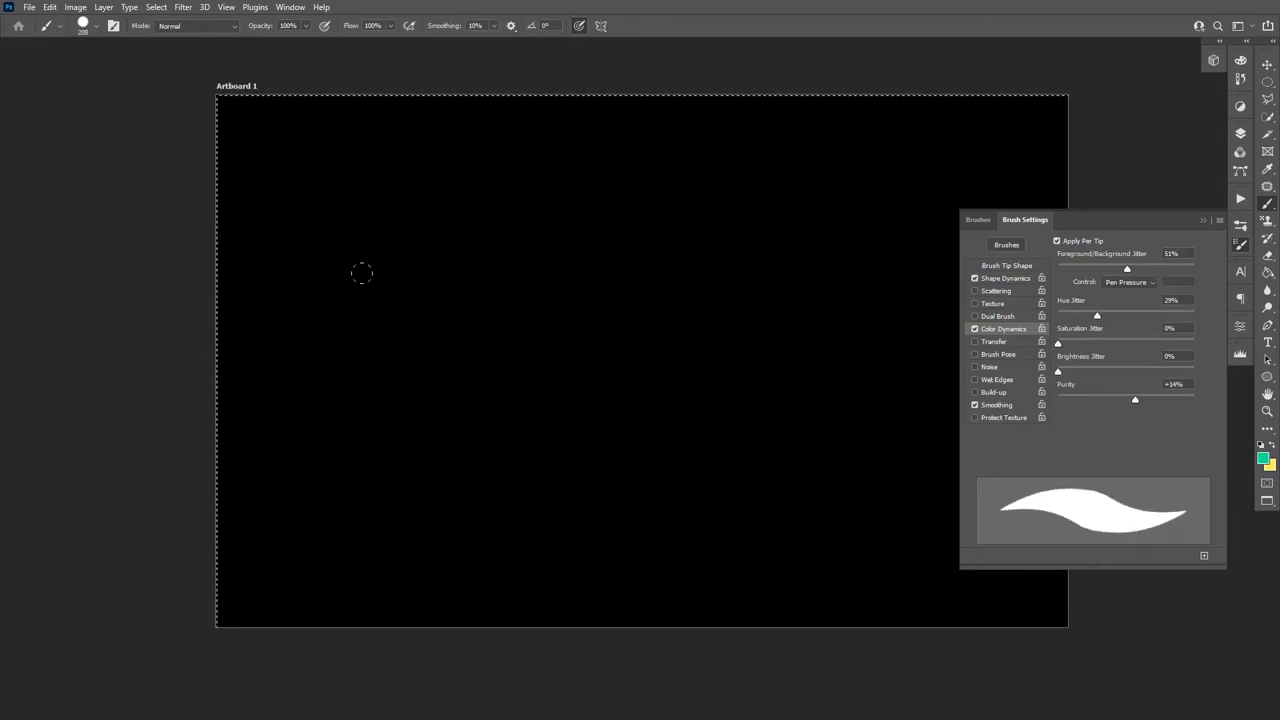
Step: Repaint the curving stroke until a hooked green, teal and yellow curl crosses the artboard
mouse_move(291, 252)
mouse_down()
mouse_move(614, 109)
mouse_move(598, 298)
mouse_up()
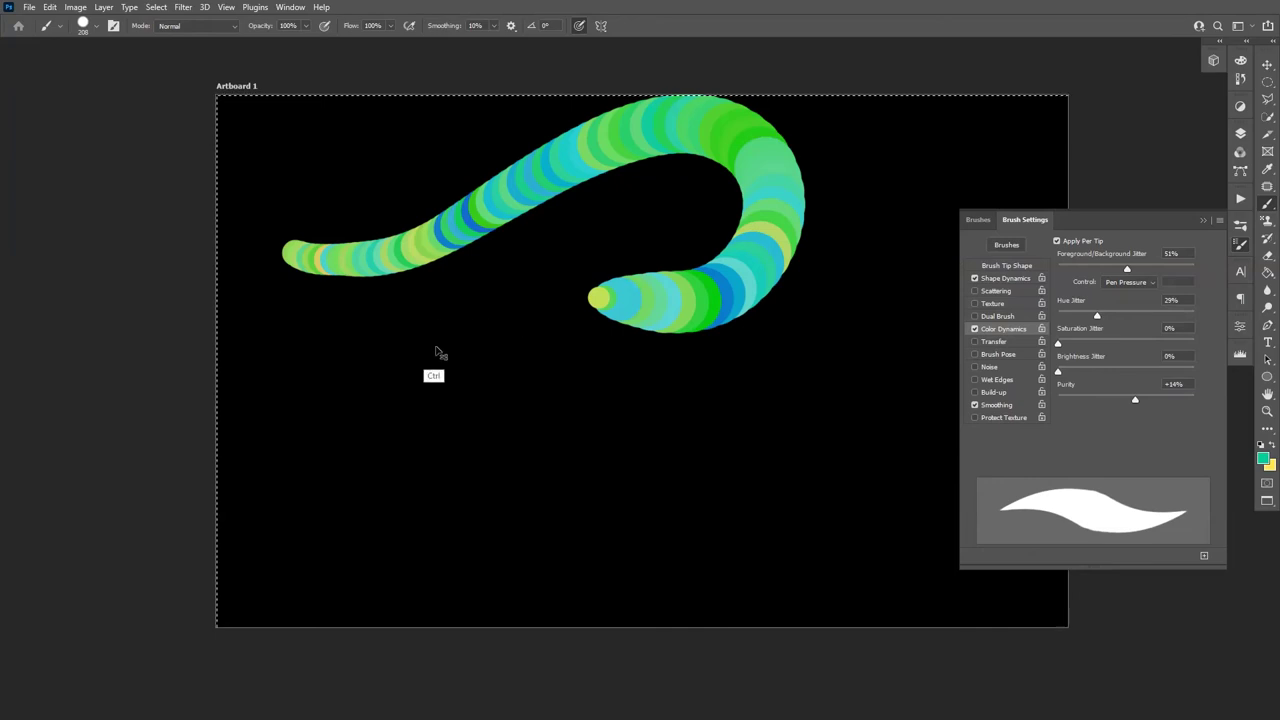
key(ctrl+z)
mouse_move(340, 283)
mouse_down()
mouse_move(617, 134)
mouse_move(645, 320)
mouse_up()
key(ctrl+z)
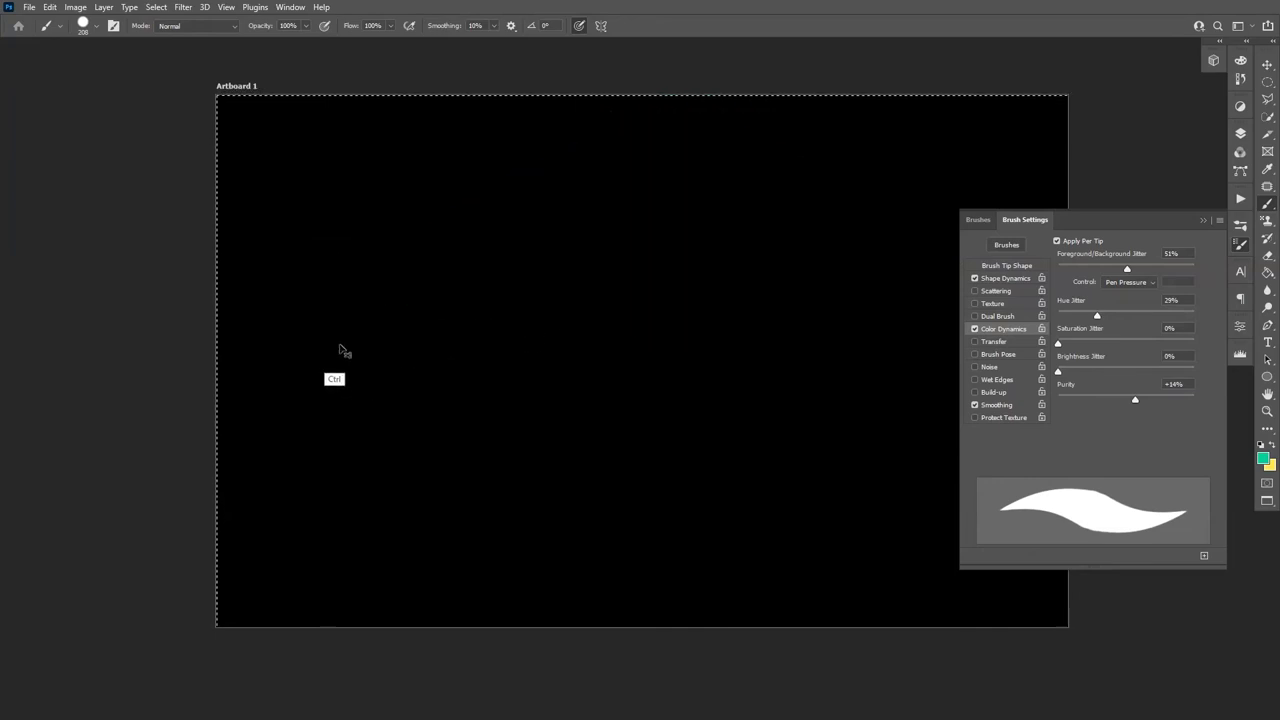
mouse_move(362, 335)
mouse_down()
mouse_move(394, 300)
mouse_move(790, 170)
mouse_move(748, 262)
mouse_up()
key(ctrl+z)
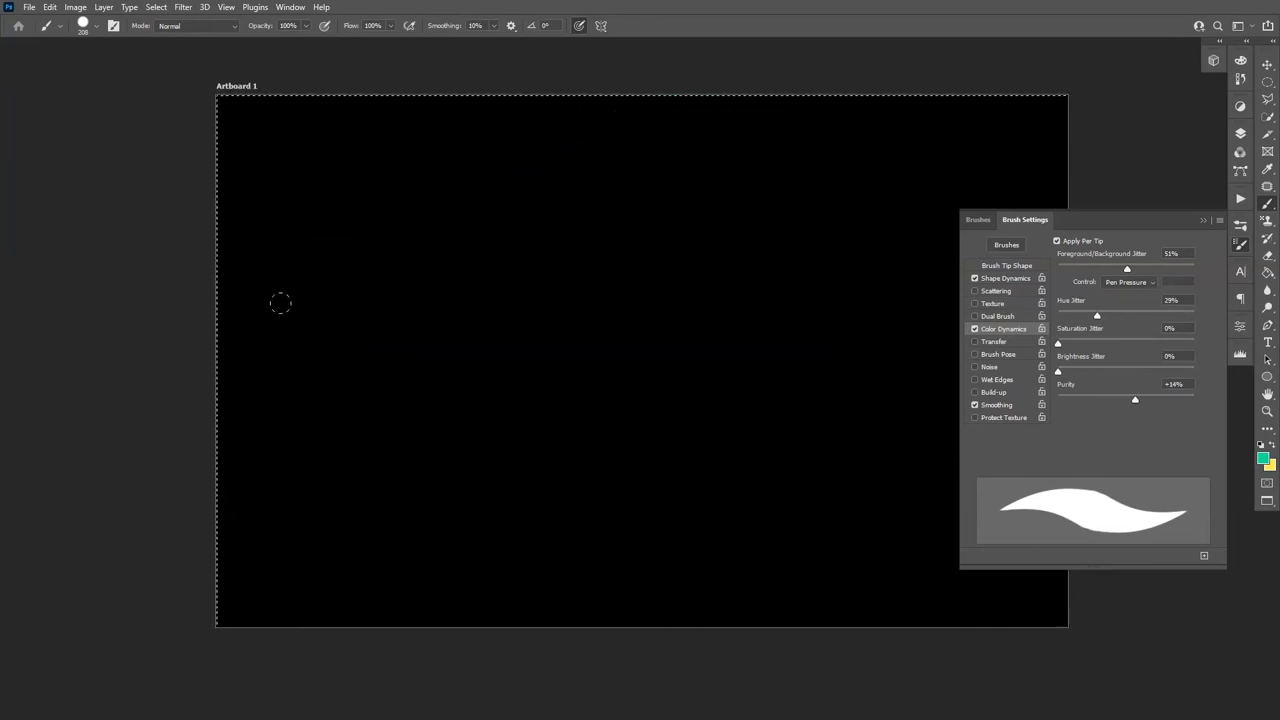
drag(300, 318, 331, 286)
mouse_move(376, 268)
mouse_down()
mouse_move(806, 178)
mouse_move(803, 320)
mouse_up()
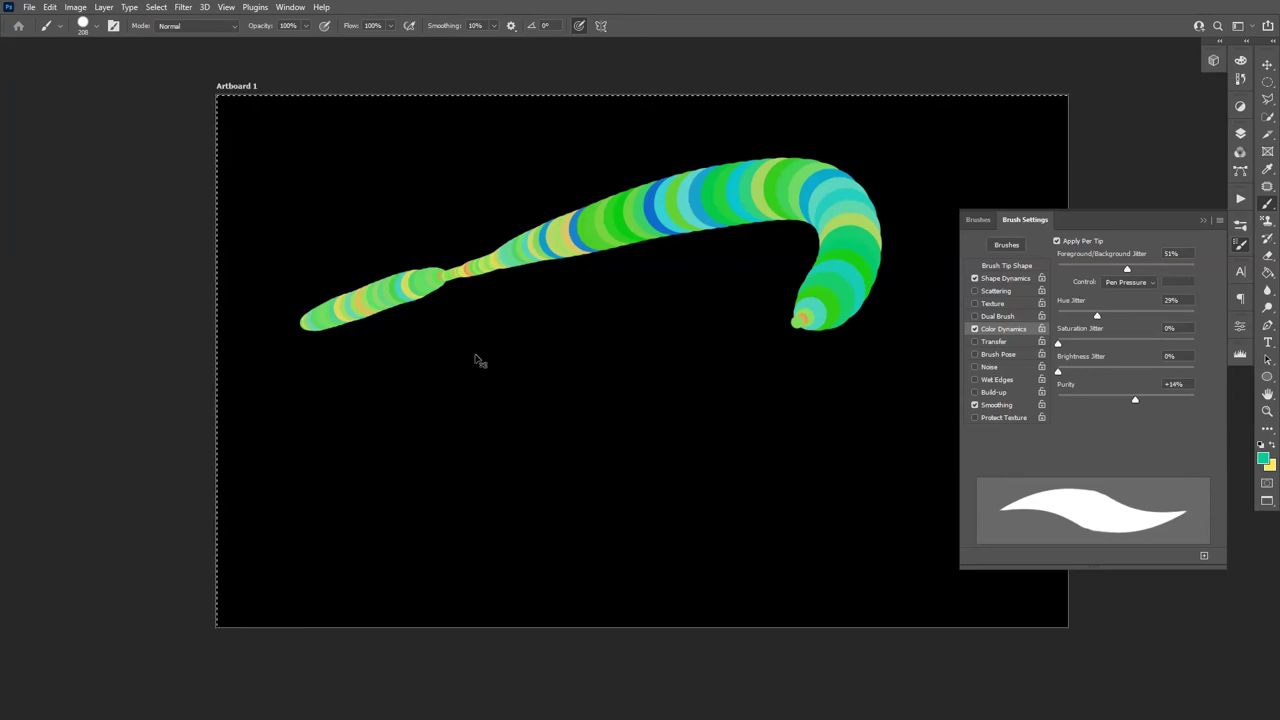
Step: Test 43% Saturation Jitter, then reset hue and saturation jitter to 0%
key(ctrl+z)
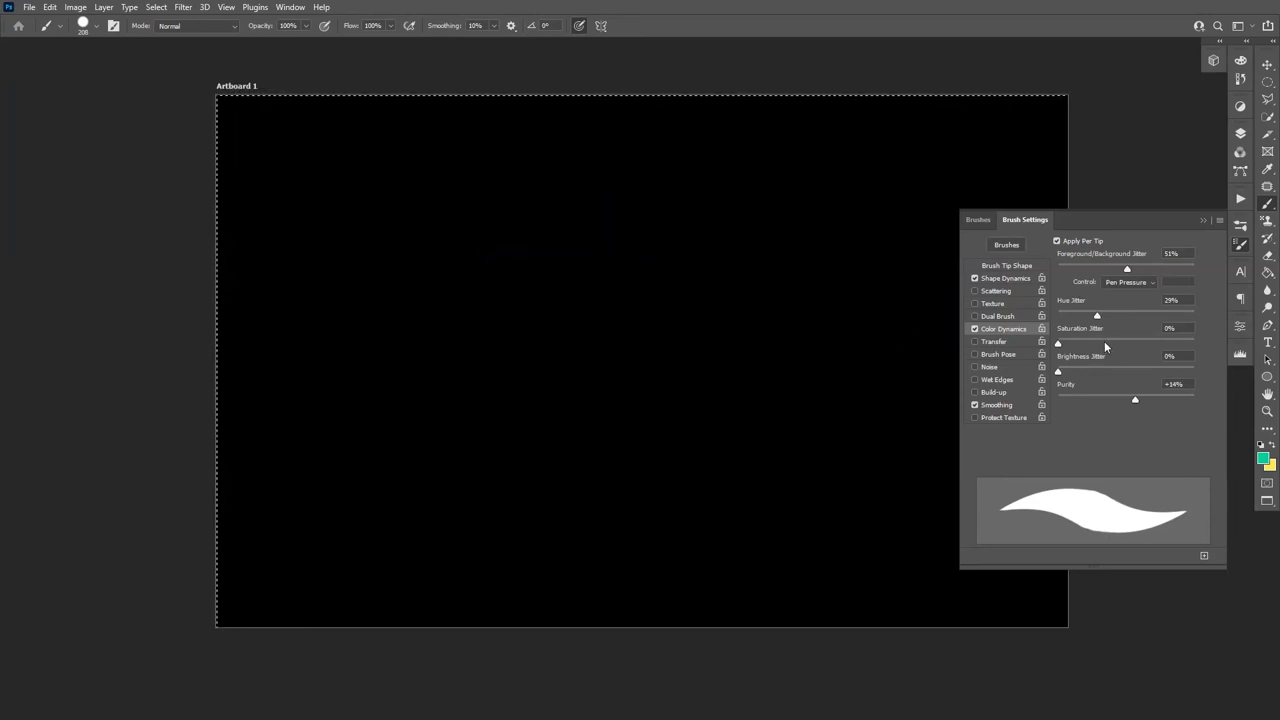
drag(1104, 344, 1116, 344)
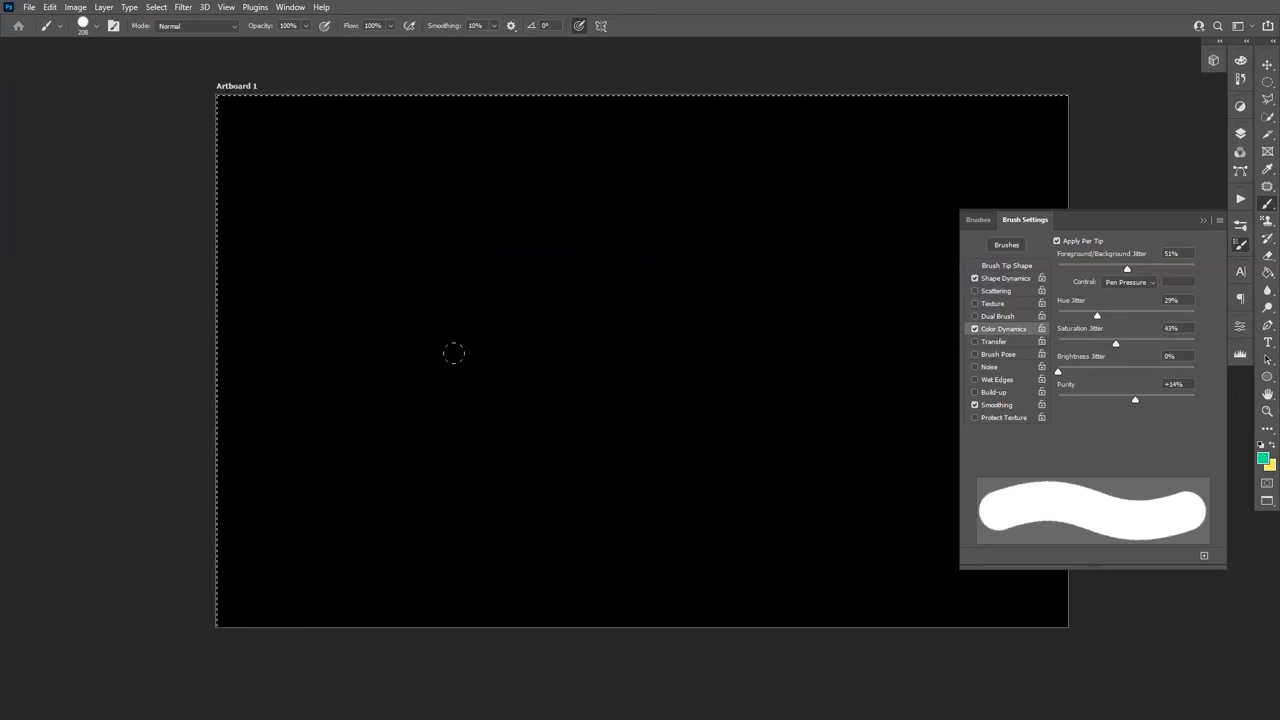
mouse_move(412, 350)
mouse_down()
mouse_move(420, 305)
mouse_move(826, 225)
mouse_up()
key(ctrl+z)
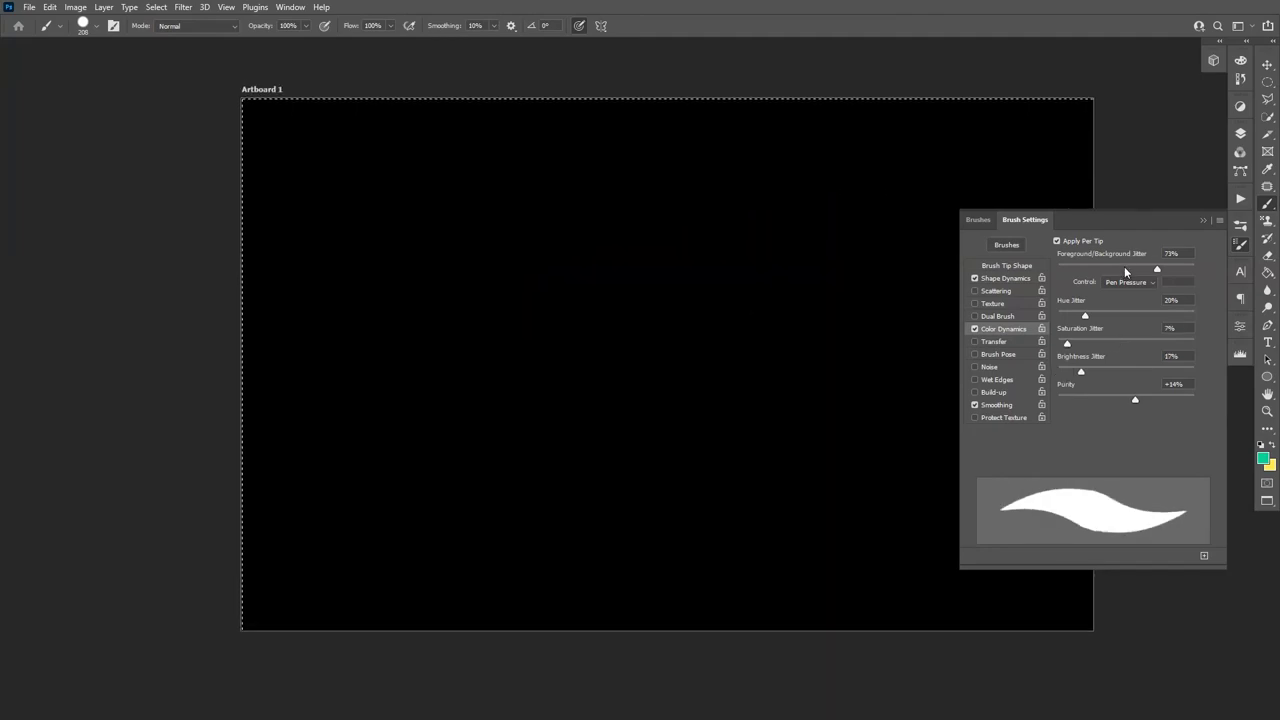
drag(1085, 316, 1025, 372)
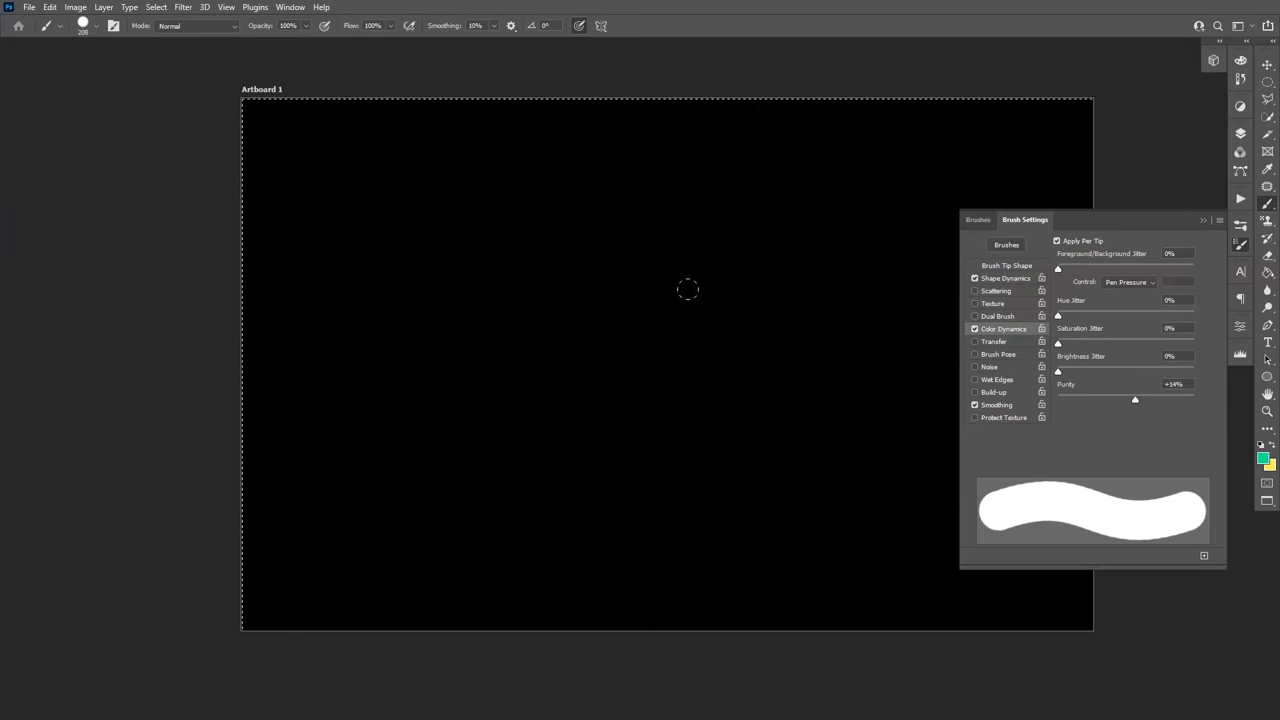
Step: Resize the brush to 109 px and try smooth green test strokes, undoing each
drag(708, 309, 688, 303)
mouse_move(427, 296)
mouse_down()
mouse_move(572, 267)
mouse_move(697, 228)
mouse_up()
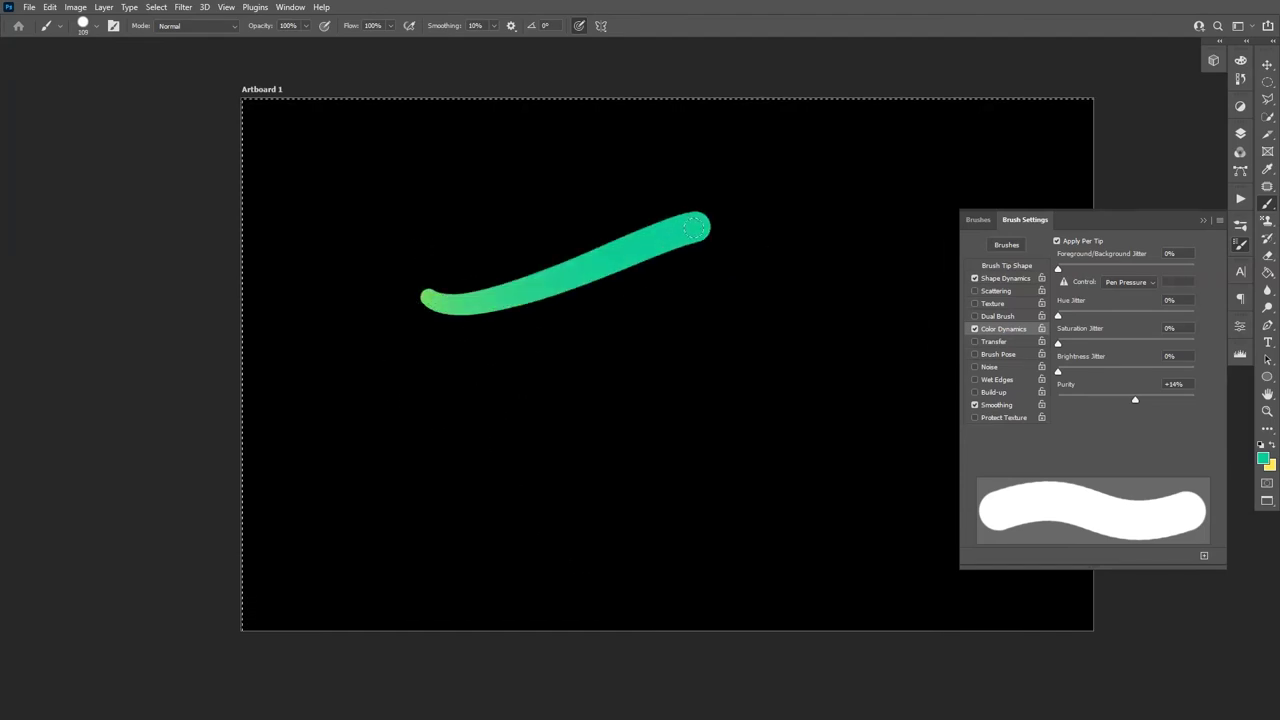
key(ctrl+z)
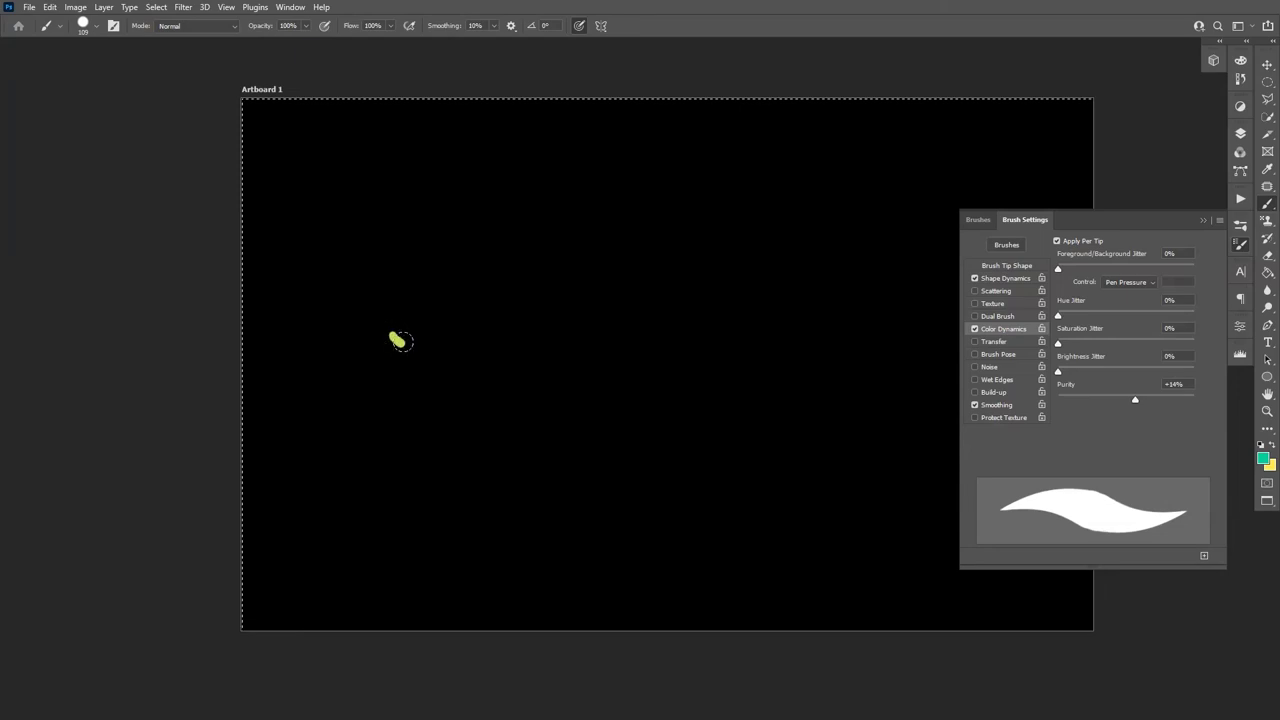
mouse_move(401, 342)
mouse_down()
mouse_move(575, 234)
mouse_move(757, 323)
mouse_up()
key(ctrl+z)
mouse_move(403, 368)
mouse_down()
mouse_move(443, 372)
mouse_move(632, 277)
mouse_move(759, 375)
mouse_up()
key(ctrl+z)
Step: Set the brush spacing to 1% and the size to 172 px
click(1005, 265)
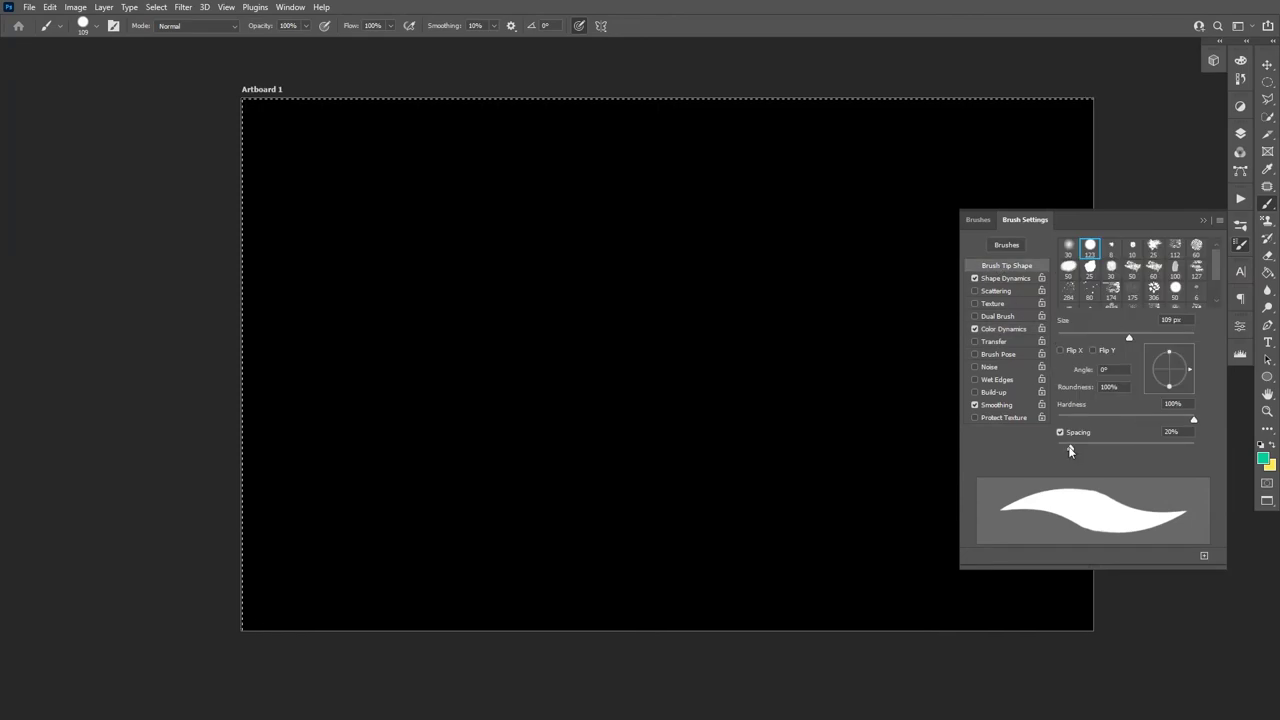
drag(1069, 447, 963, 448)
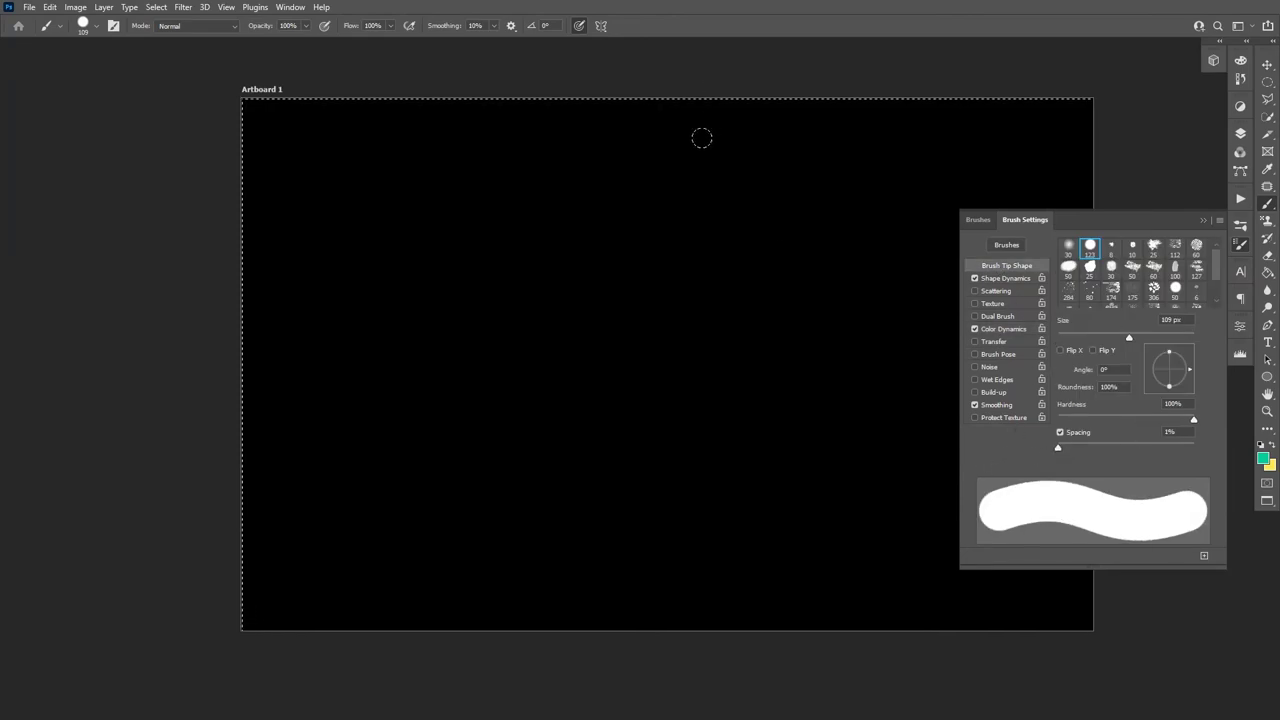
drag(452, 310, 452, 300)
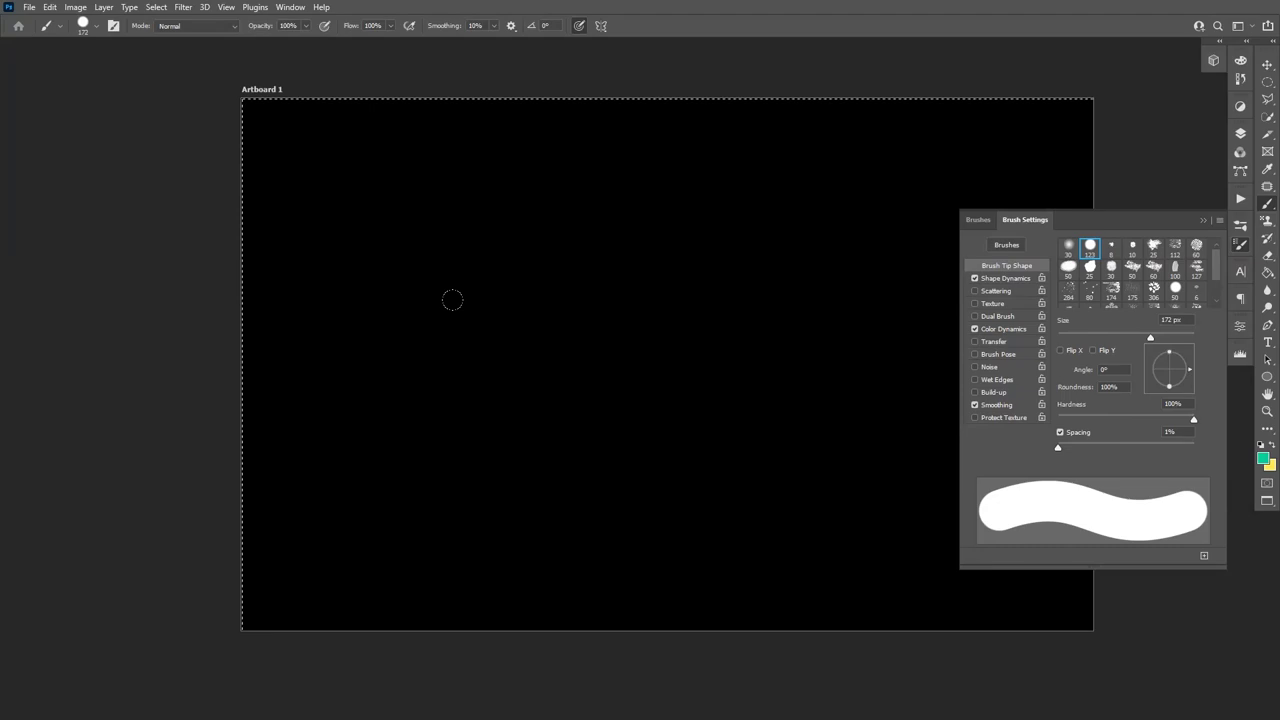
Step: Paint the letters P-a-n-t-e-r and a swash underline beneath the word
mouse_move(325, 345)
mouse_down()
mouse_move(495, 540)
mouse_move(466, 280)
mouse_move(445, 443)
mouse_up()
mouse_move(590, 370)
mouse_down()
mouse_move(672, 441)
mouse_move(691, 423)
mouse_move(682, 460)
mouse_up()
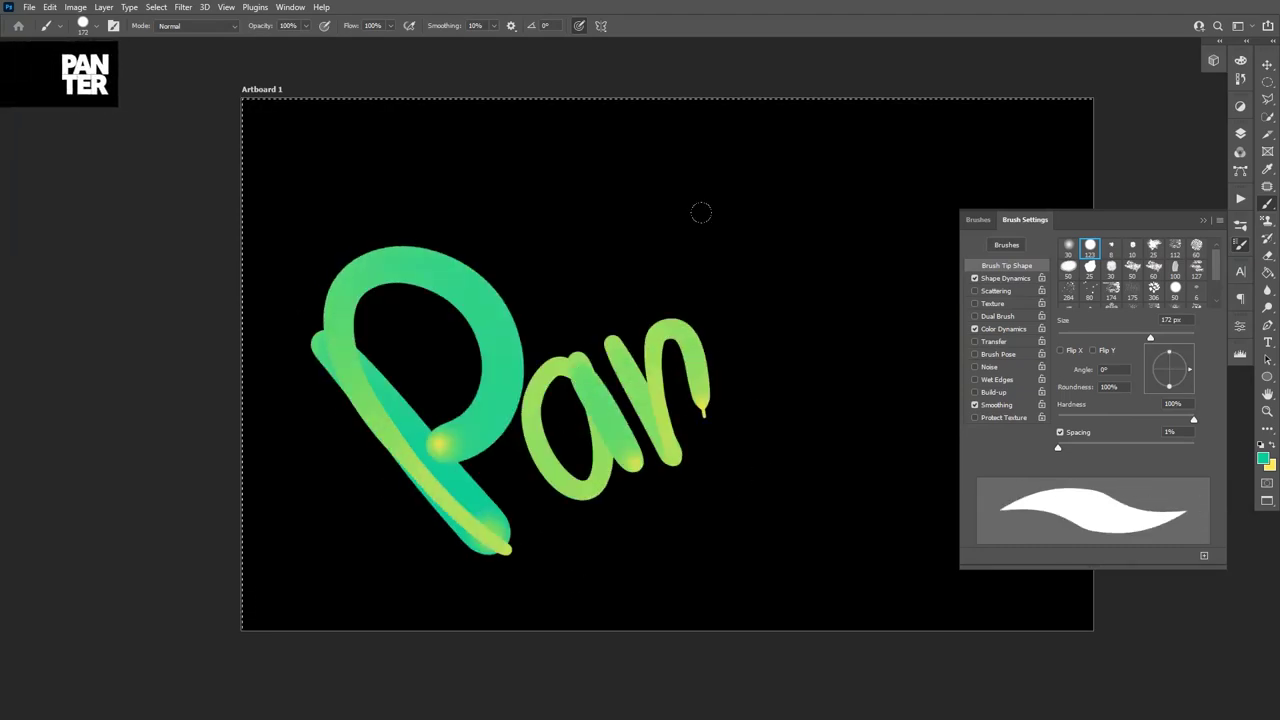
drag(740, 132, 735, 512)
drag(545, 262, 910, 292)
drag(913, 196, 805, 235)
drag(754, 409, 858, 484)
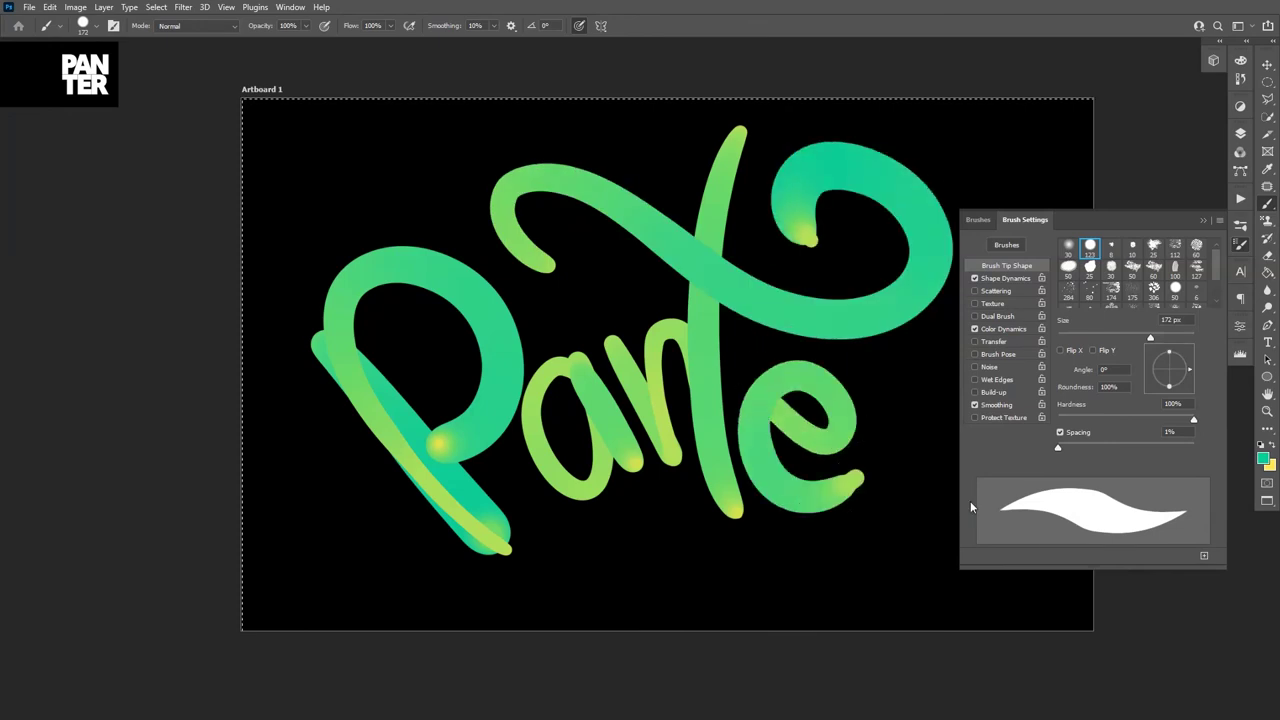
click(1204, 221)
drag(880, 358, 886, 522)
drag(900, 432, 950, 458)
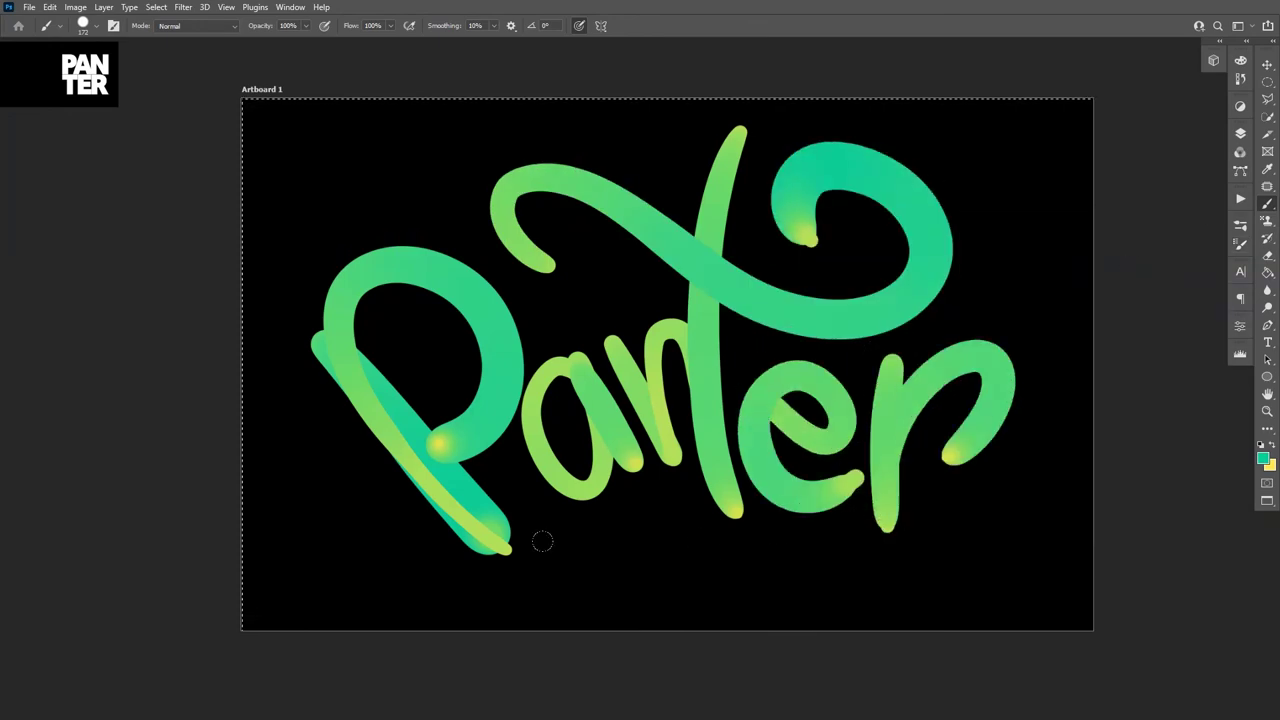
drag(535, 525, 970, 545)
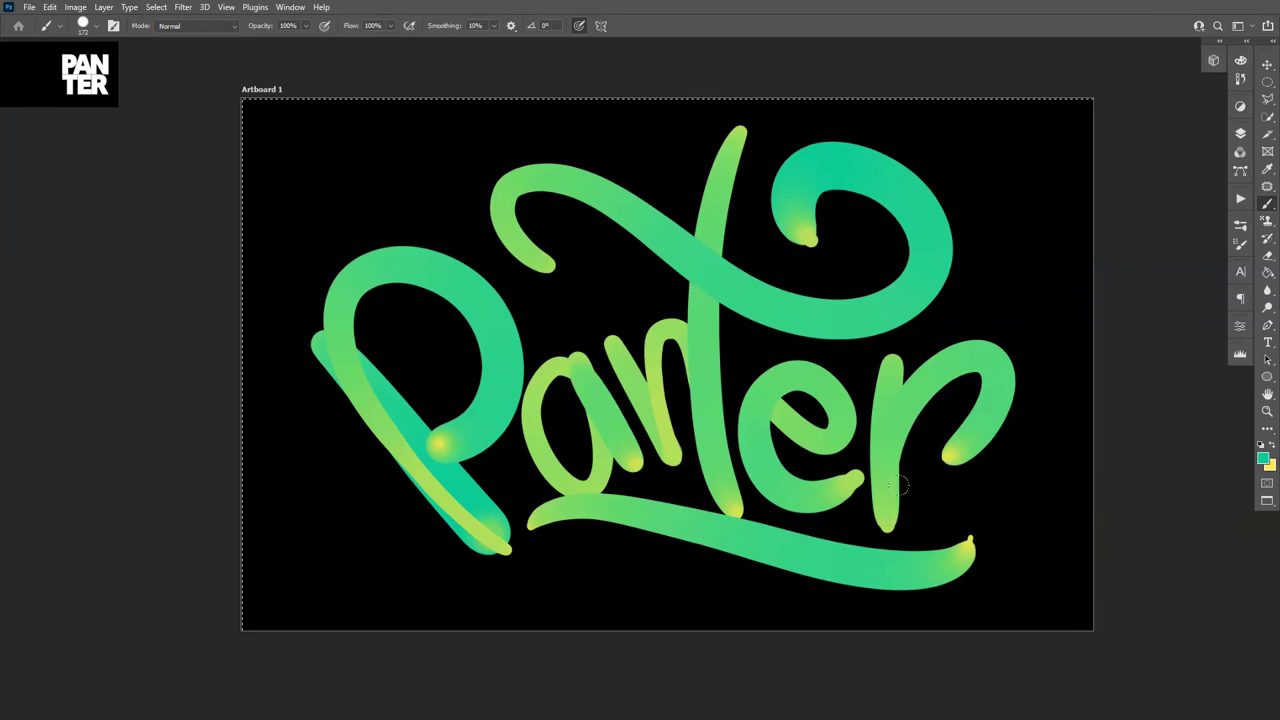